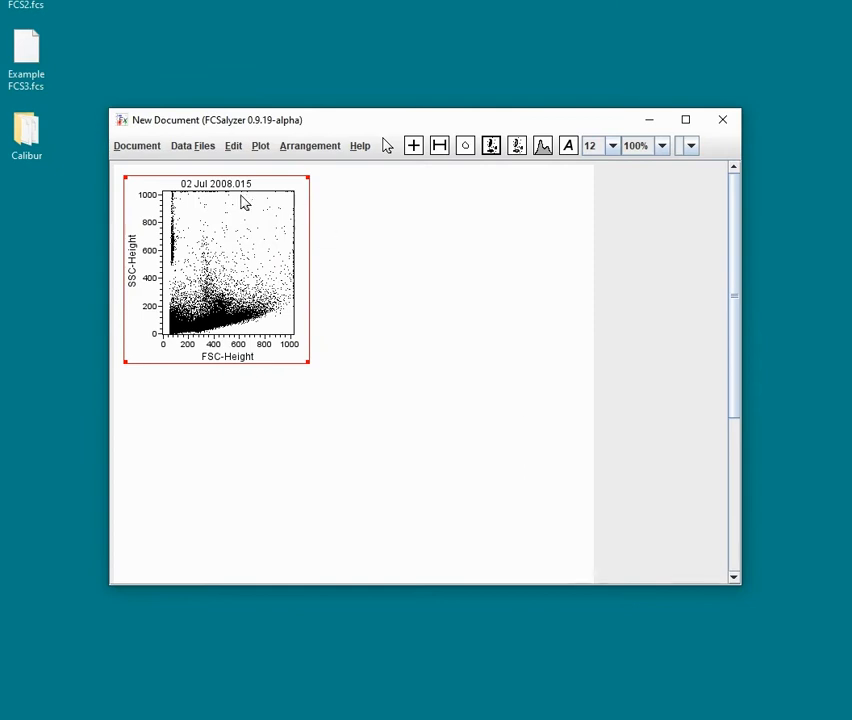
# Step: Place a quadrant marker on the FSC/SSC dot plot at about FSC 200, SSC 400
pyautogui.click(418, 150)
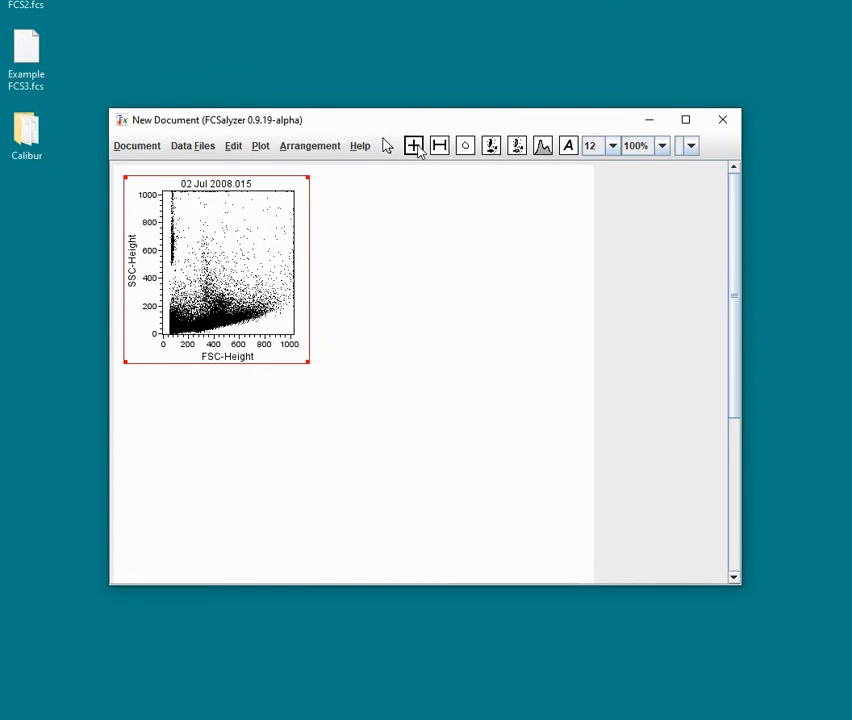
pyautogui.click(185, 276)
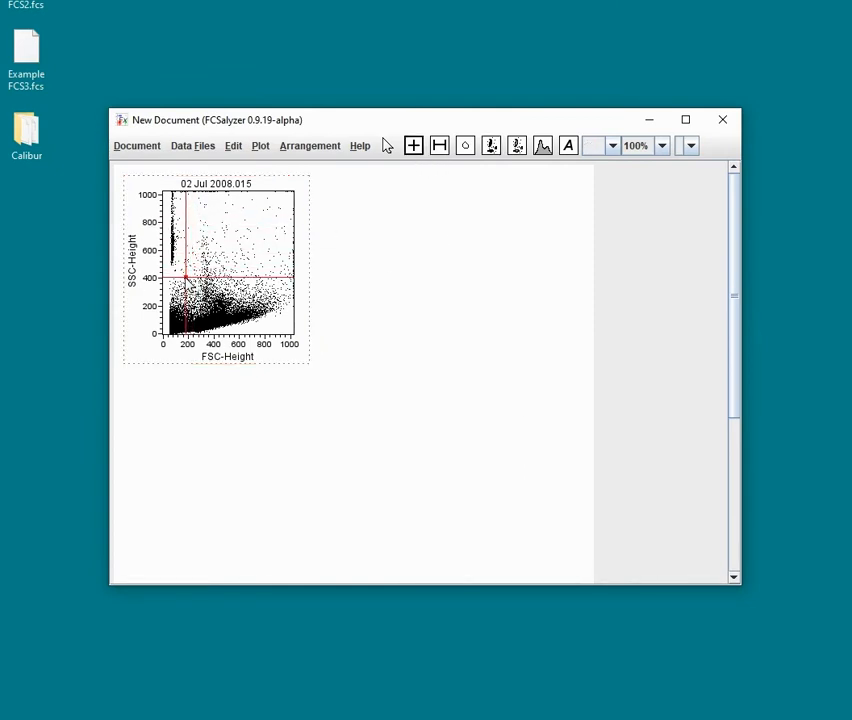
pyautogui.click(280, 186)
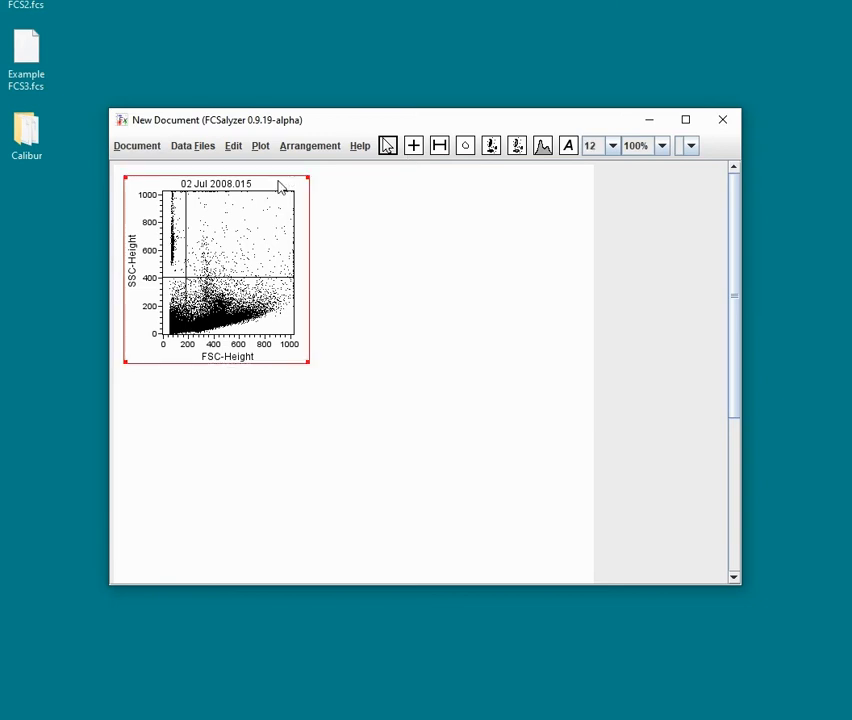
# Step: Add a statistics table showing filename, sample description, gate, parameters, total events and quadrant statistics, without marker or region statistics
pyautogui.click(262, 148)
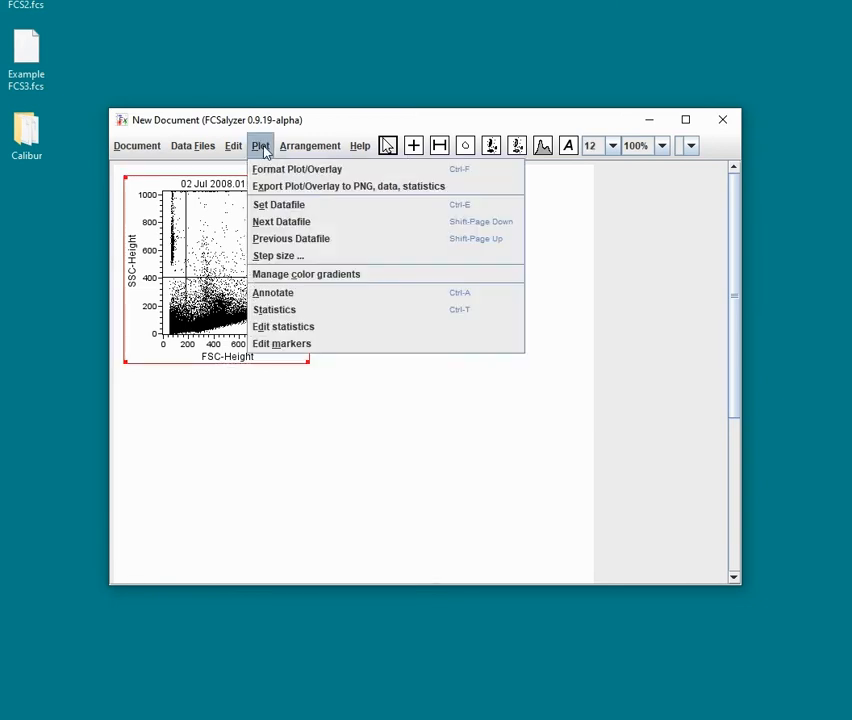
pyautogui.click(320, 333)
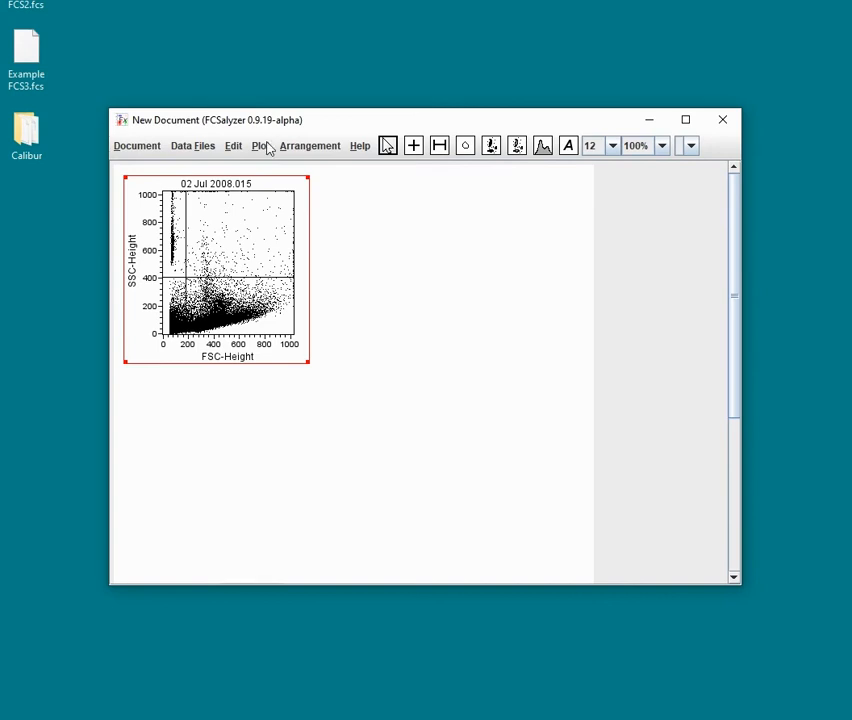
pyautogui.click(262, 146)
pyautogui.click(290, 313)
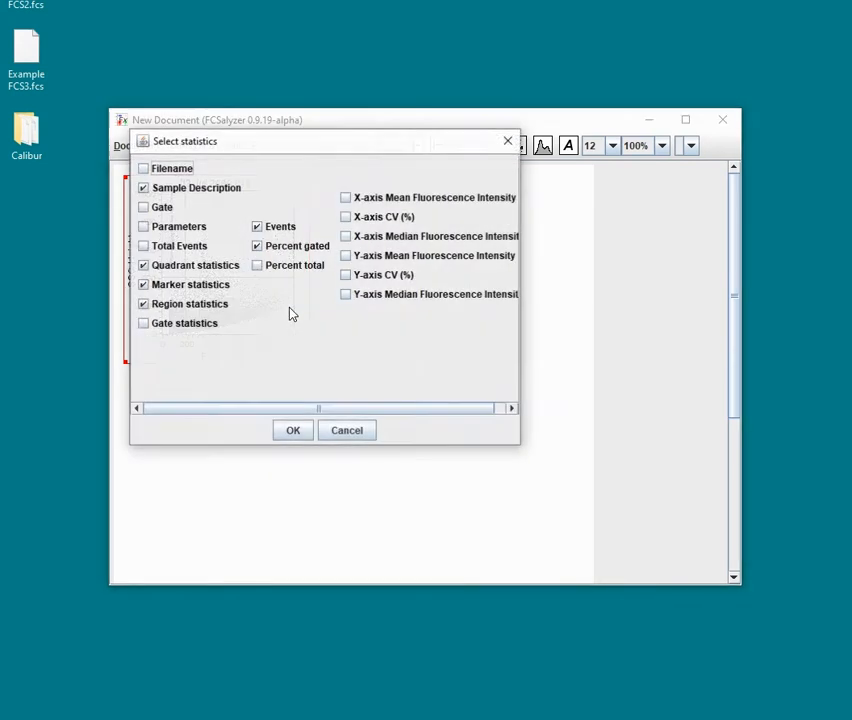
pyautogui.moveTo(308, 131); pyautogui.dragTo(519, 196)
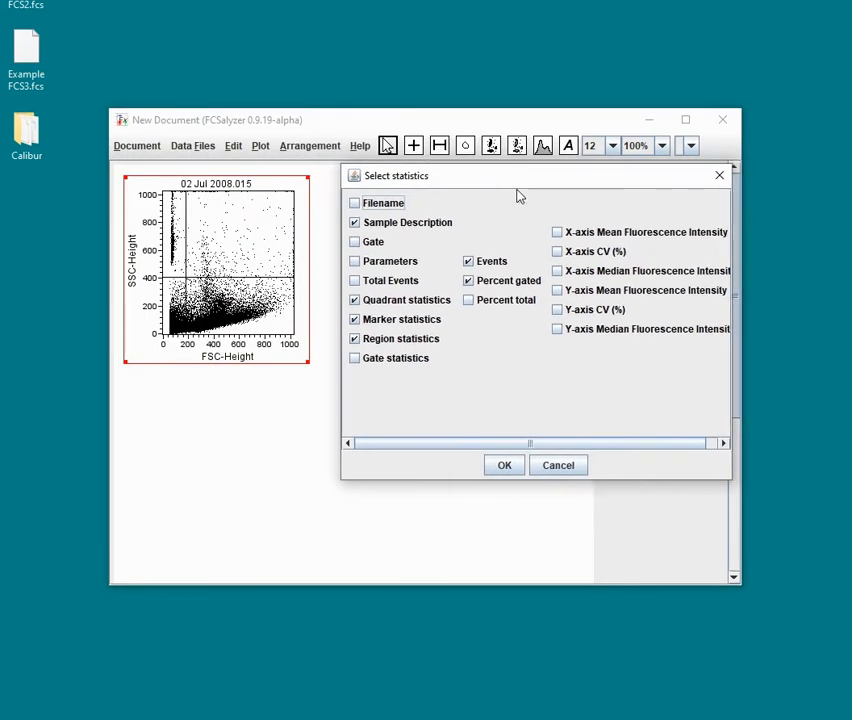
pyautogui.click(381, 206)
pyautogui.click(355, 243)
pyautogui.click(386, 265)
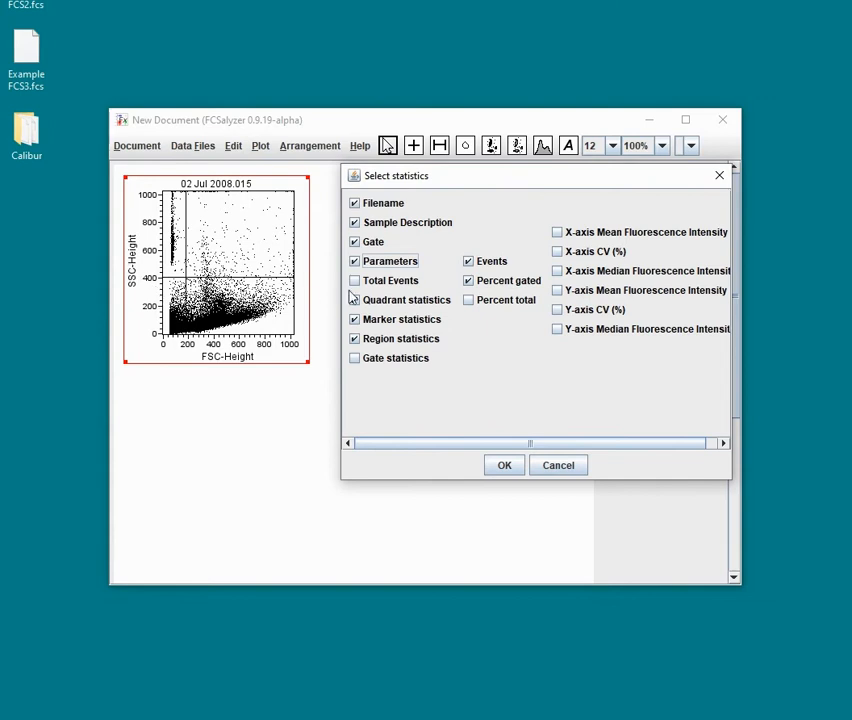
pyautogui.click(387, 284)
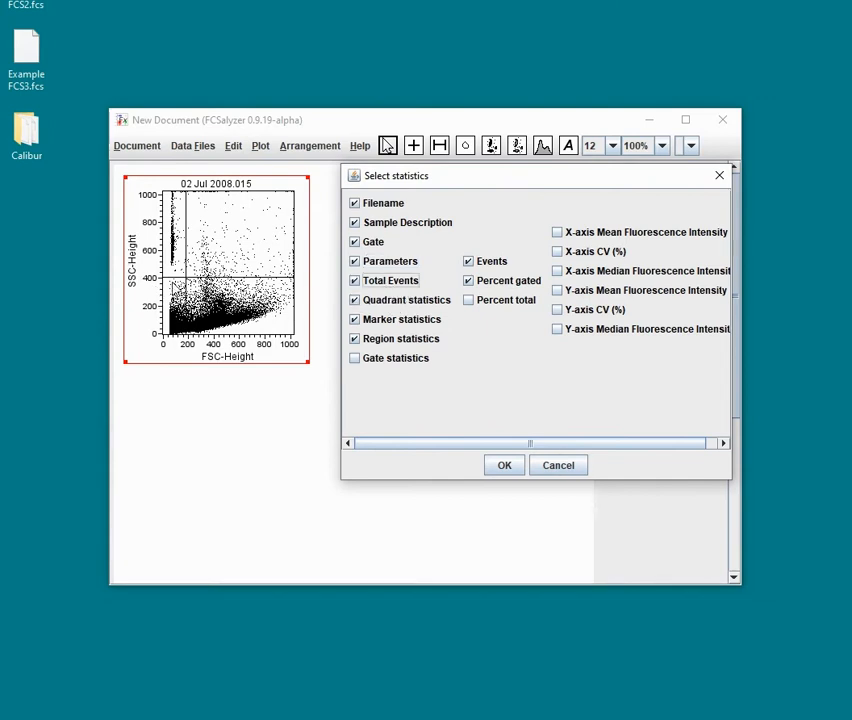
pyautogui.click(370, 323)
pyautogui.click(398, 338)
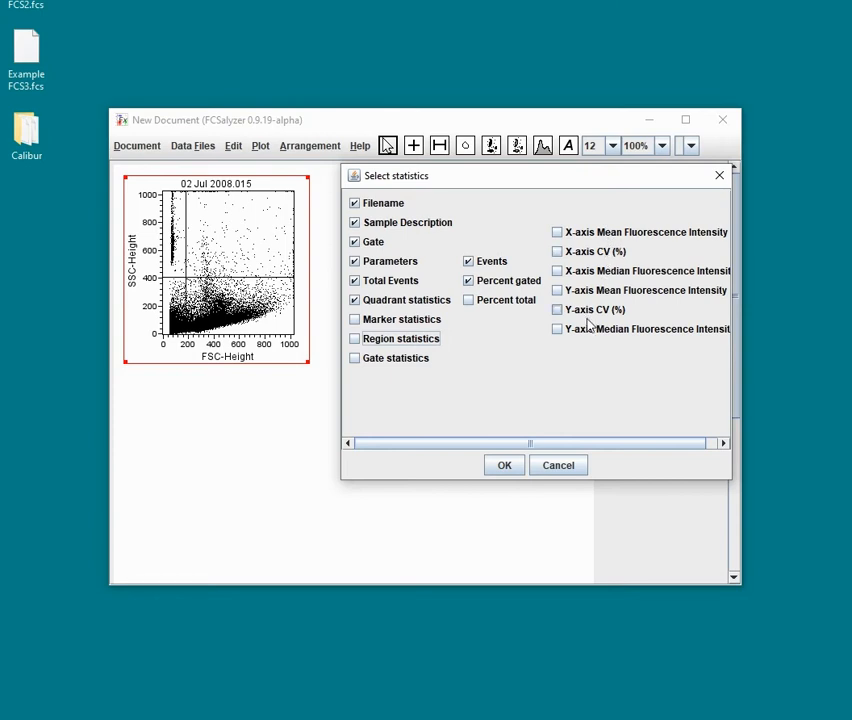
pyautogui.click(505, 466)
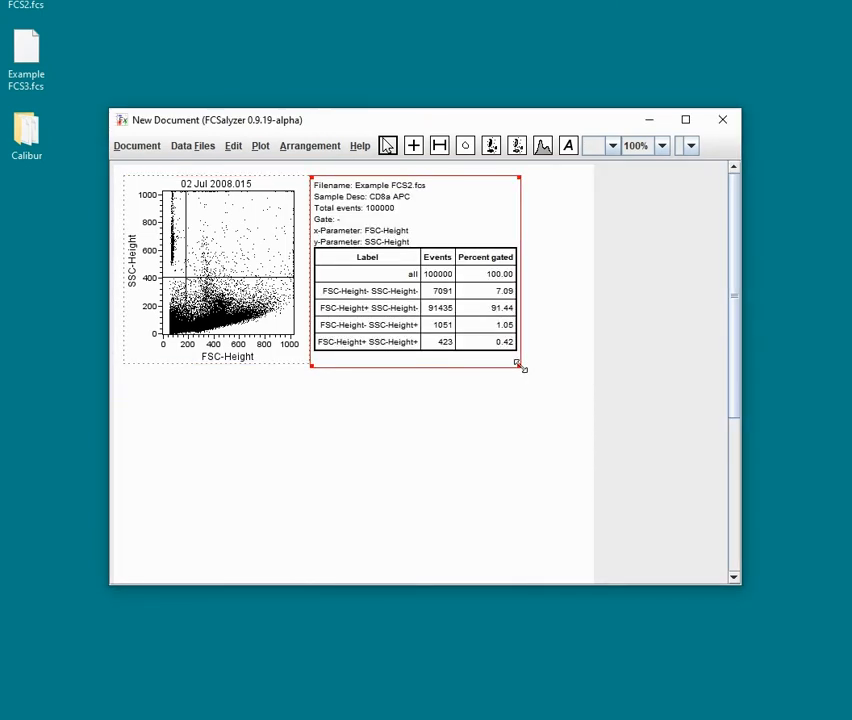
pyautogui.moveTo(521, 366); pyautogui.dragTo(522, 363)
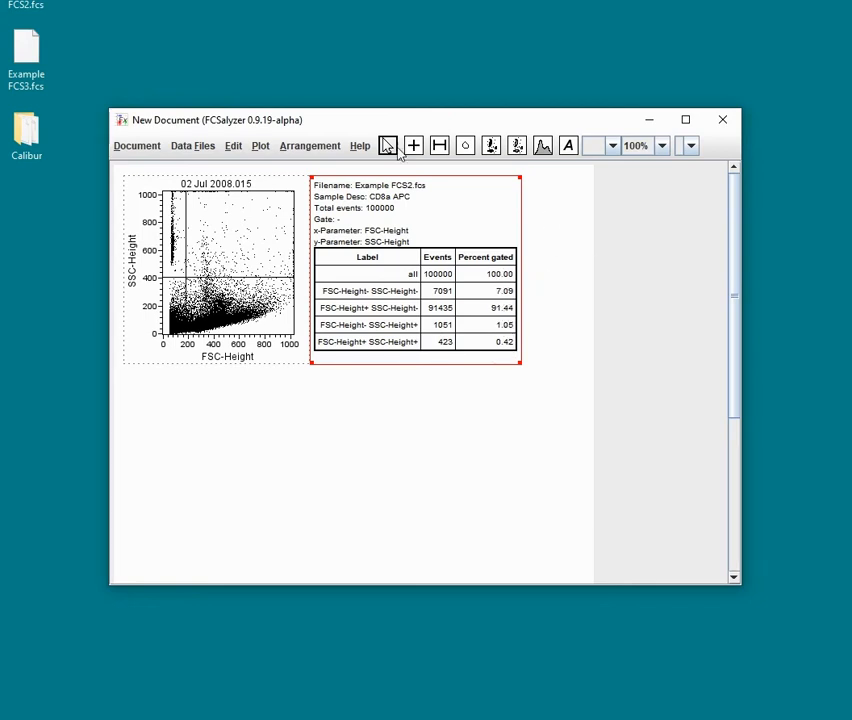
# Step: Select the quadrant marker on the dot plot and delete it
pyautogui.click(541, 205)
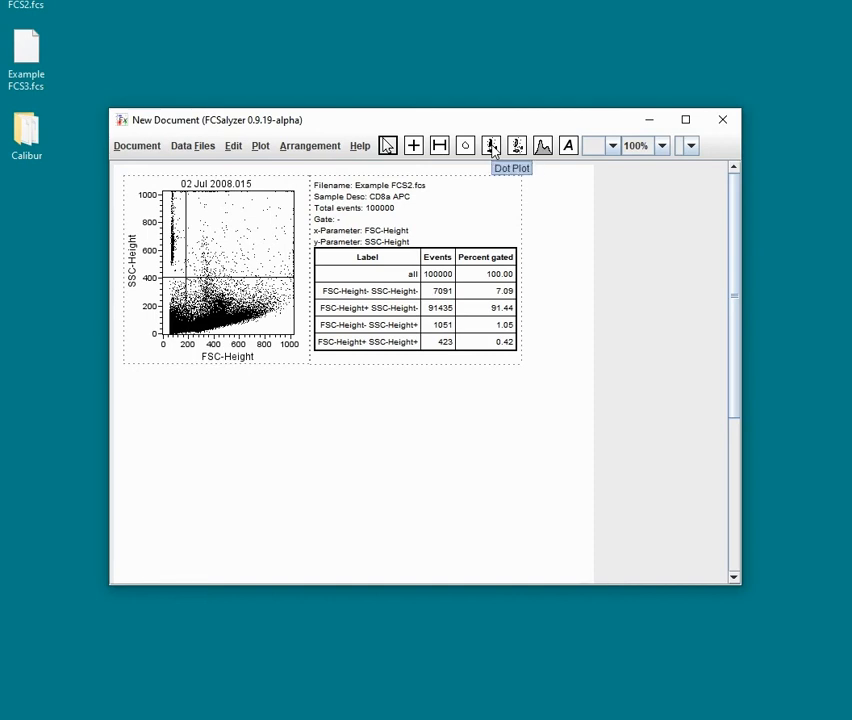
pyautogui.click(186, 278)
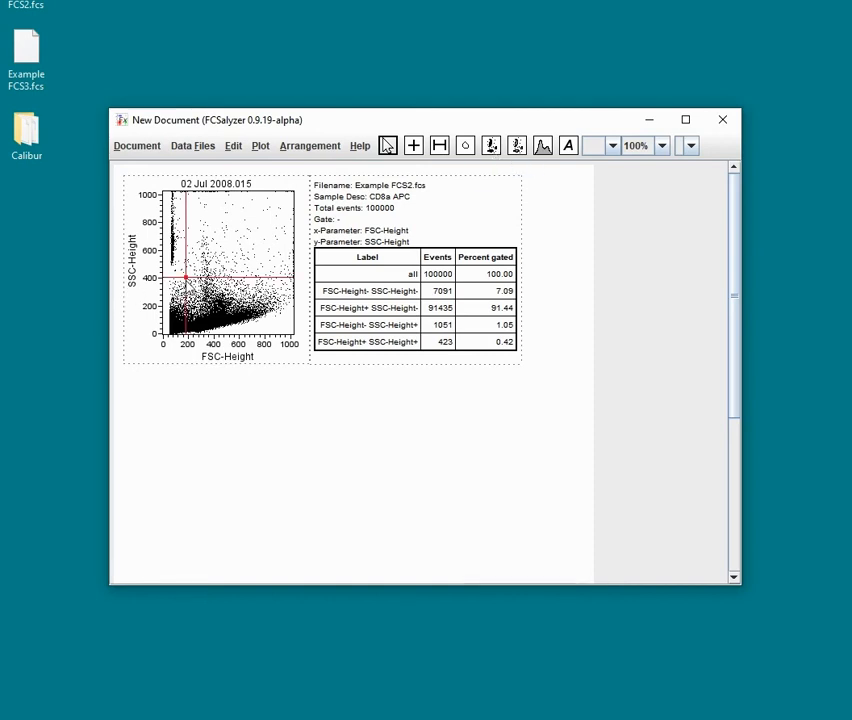
pyautogui.click(234, 146)
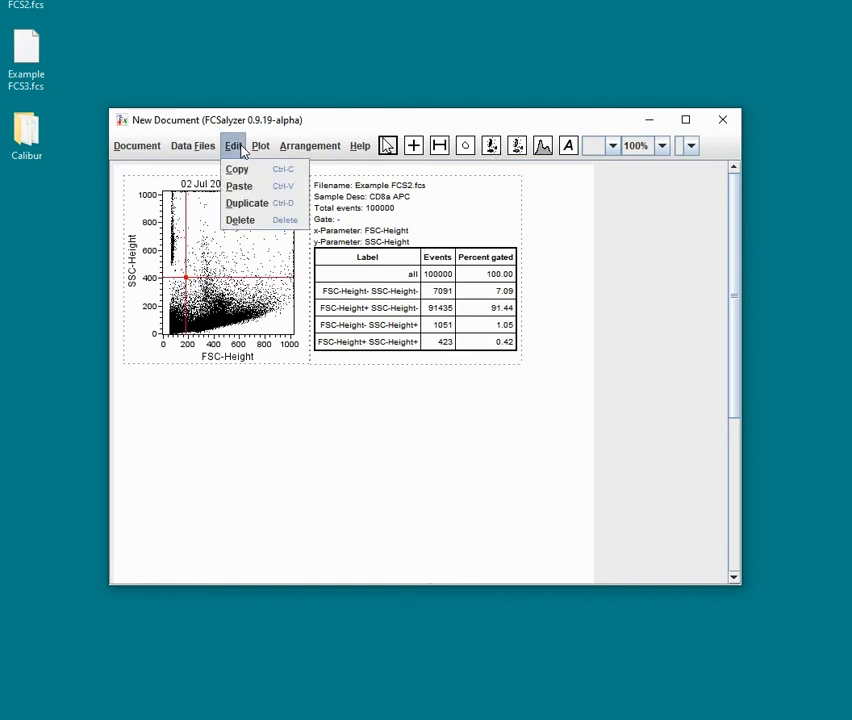
pyautogui.click(252, 221)
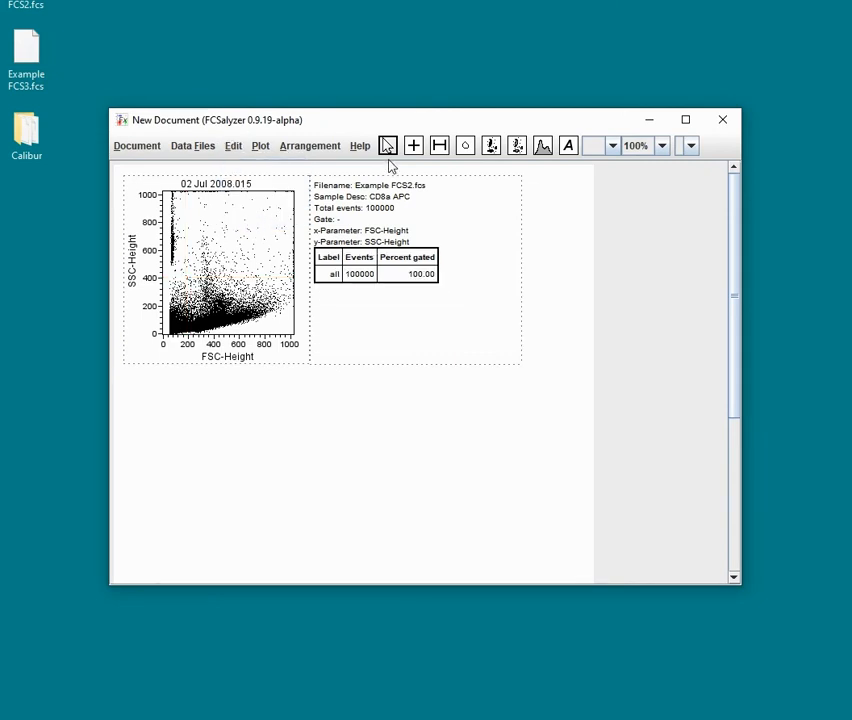
# Step: Draw a polygon region around the narrow high-SSC column of events near FSC 100, SSC 500–950
pyautogui.click(466, 147)
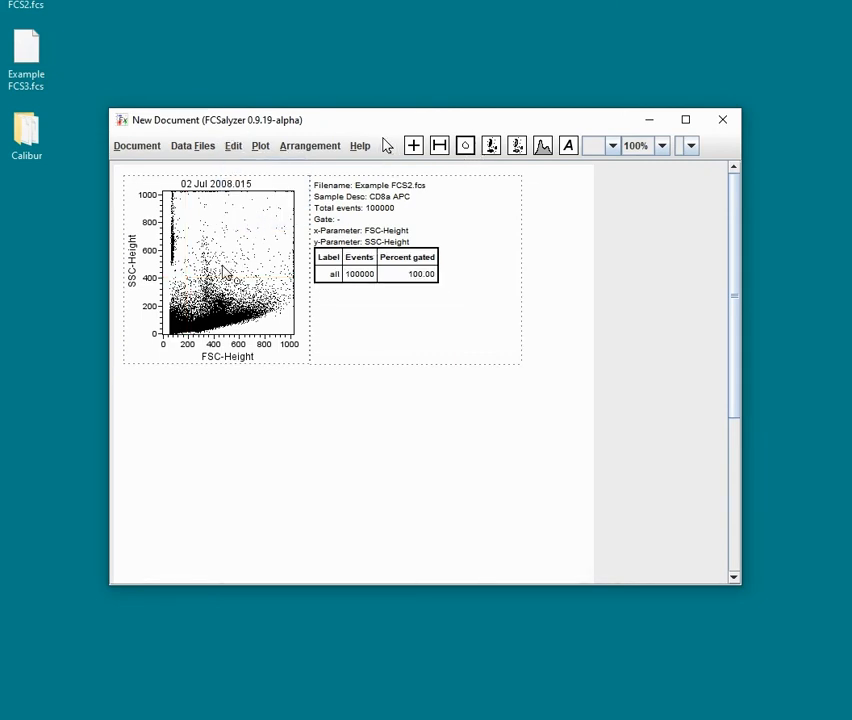
pyautogui.click(174, 271)
pyautogui.click(194, 232)
pyautogui.click(184, 199)
pyautogui.click(171, 206)
pyautogui.click(166, 237)
pyautogui.click(165, 265)
pyautogui.click(174, 271)
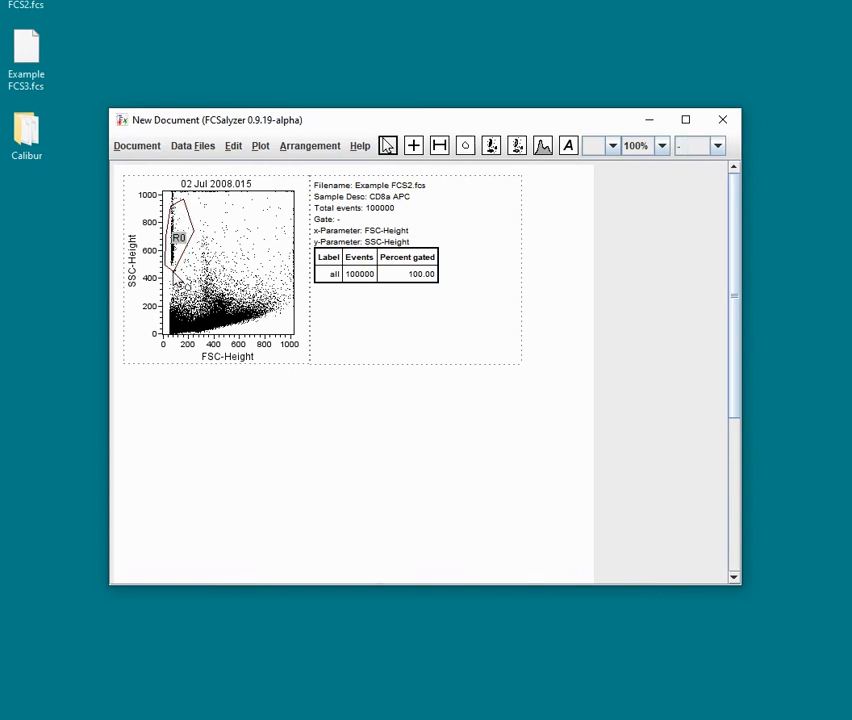
pyautogui.click(230, 240)
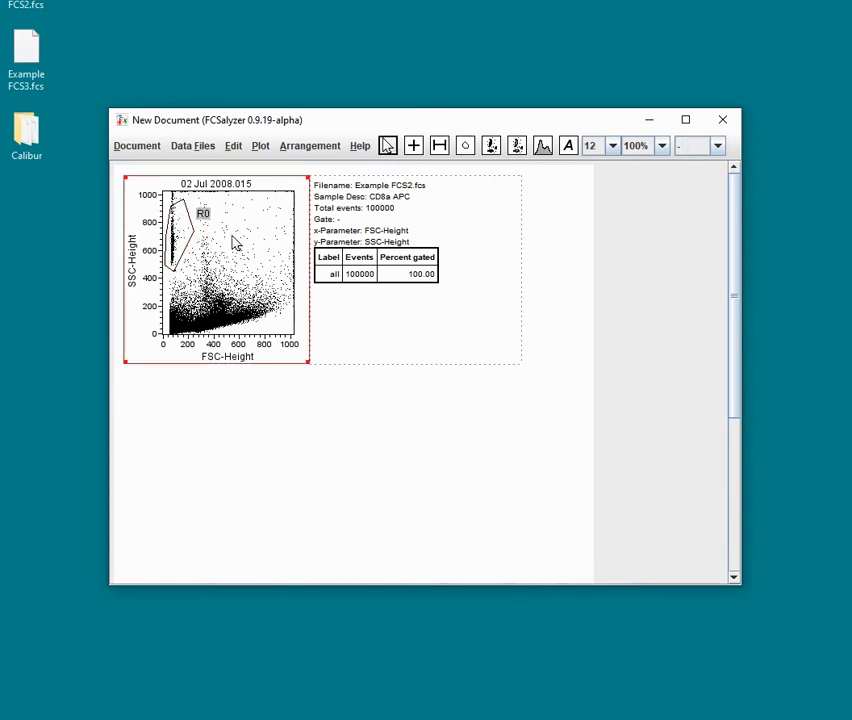
# Step: Draw a second polygon region around the main cell cluster at about FSC 200–900, SSC 100–400
pyautogui.click(465, 146)
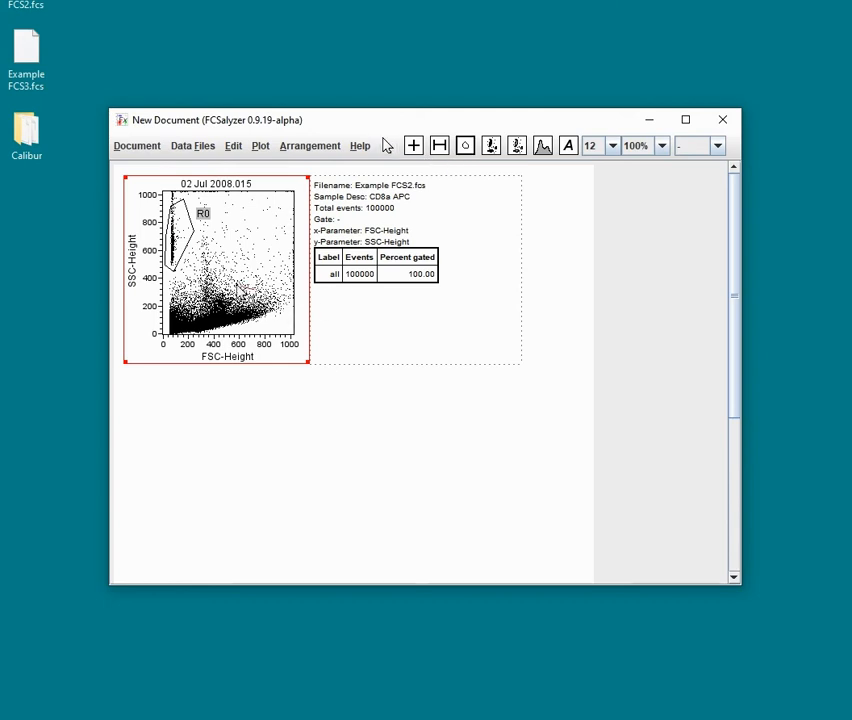
pyautogui.click(188, 305)
pyautogui.click(184, 332)
pyautogui.click(232, 337)
pyautogui.click(271, 320)
pyautogui.click(283, 304)
pyautogui.click(387, 146)
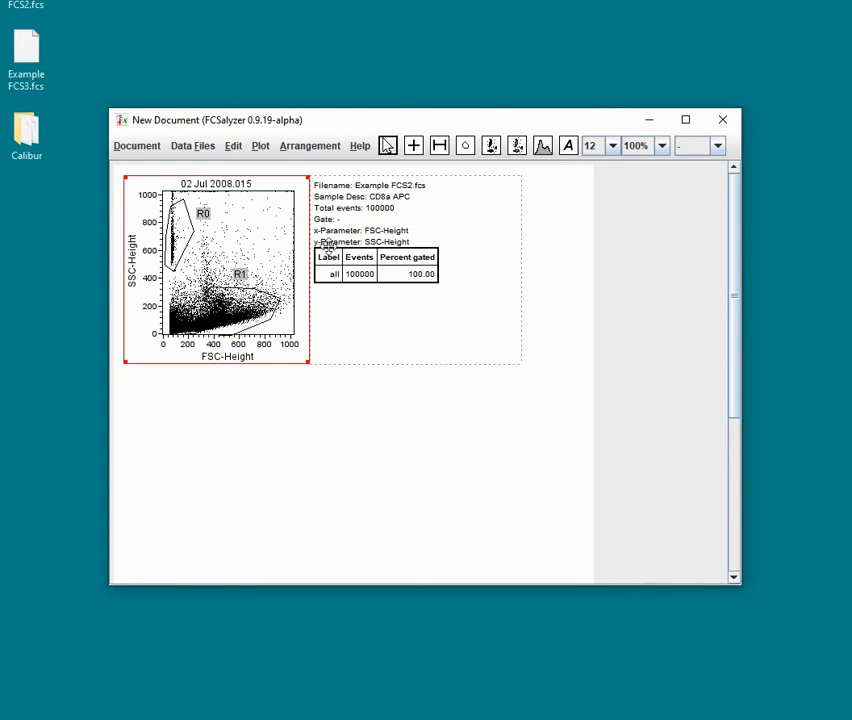
# Step: Edit the statistics table to show region statistics instead of quadrant statistics
pyautogui.click(345, 255)
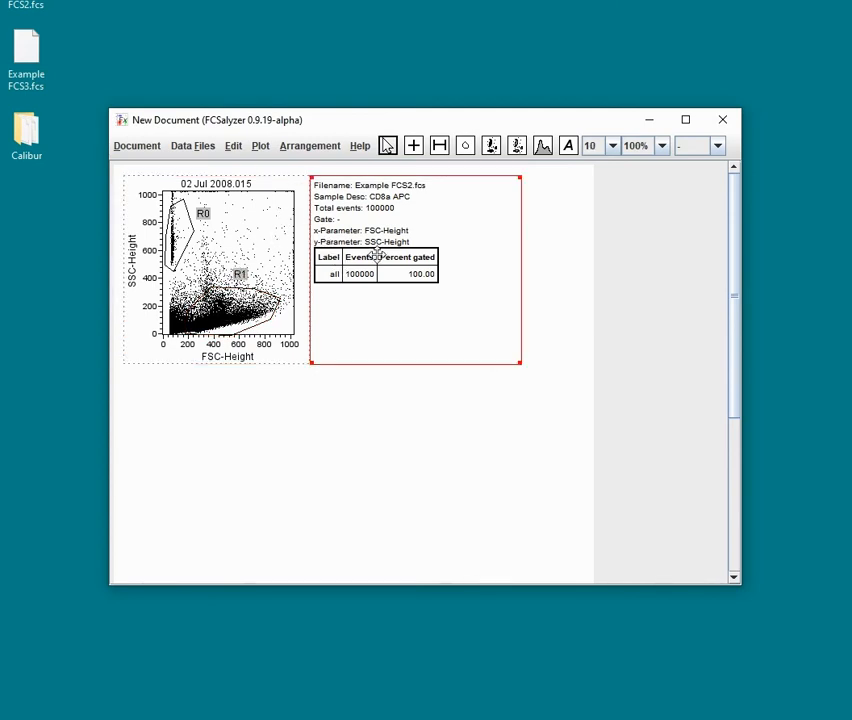
pyautogui.click(260, 146)
pyautogui.click(315, 327)
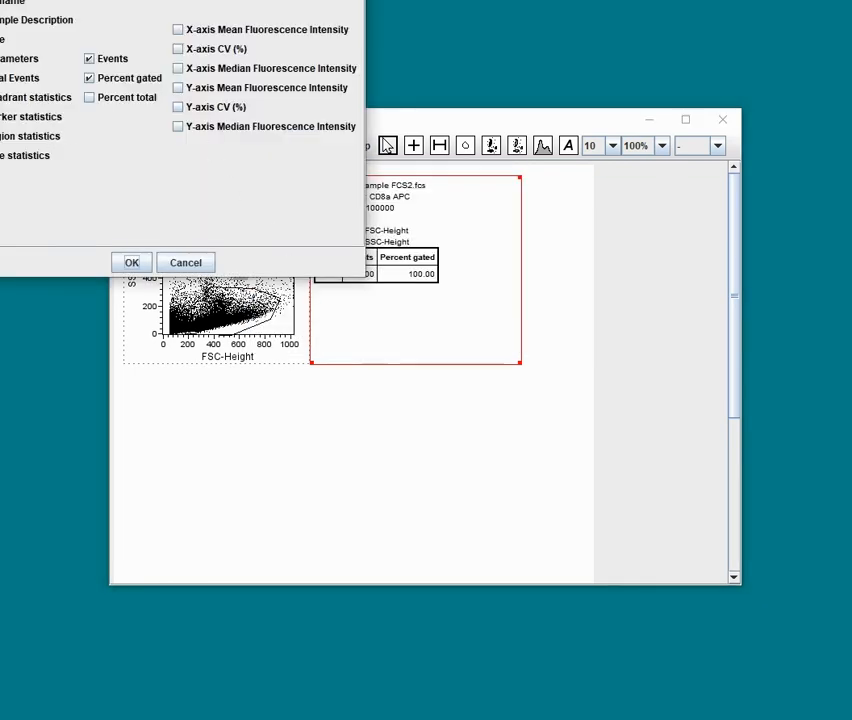
pyautogui.click(1, 136)
pyautogui.click(1, 97)
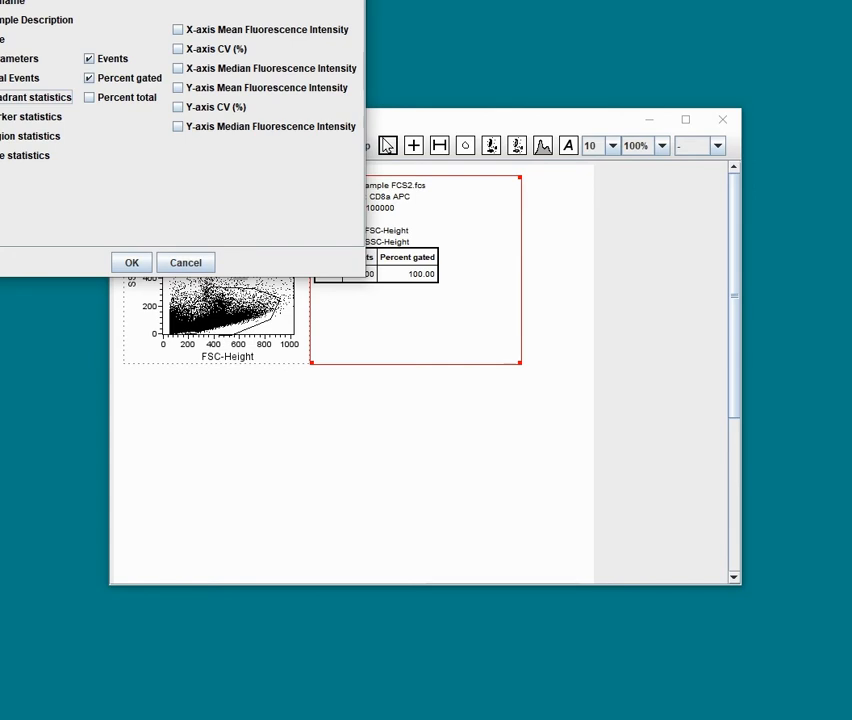
pyautogui.click(131, 262)
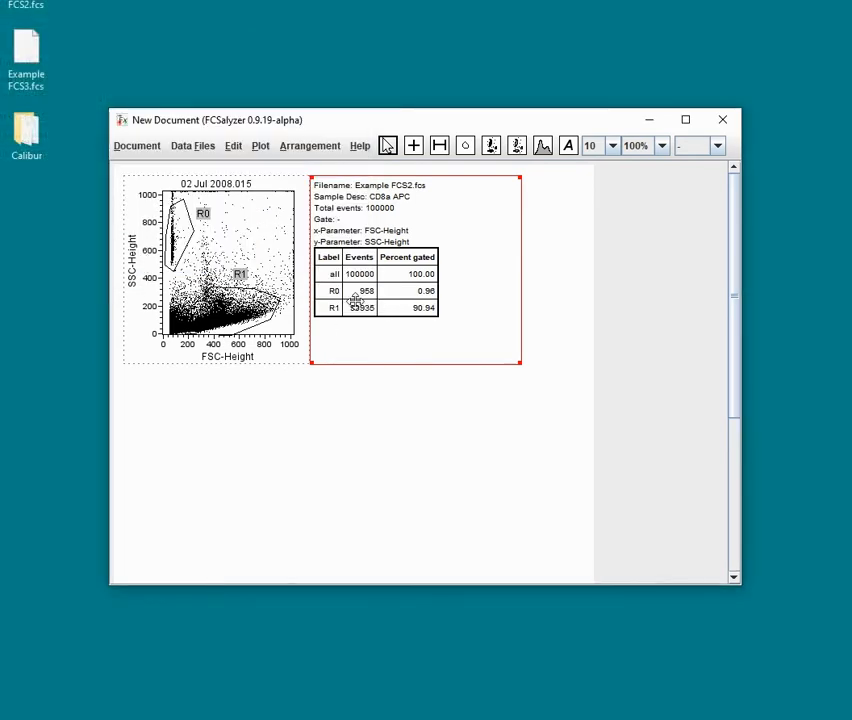
# Step: Open the regions and gates editor and rename region R0 as beads
pyautogui.click(190, 150)
pyautogui.click(198, 238)
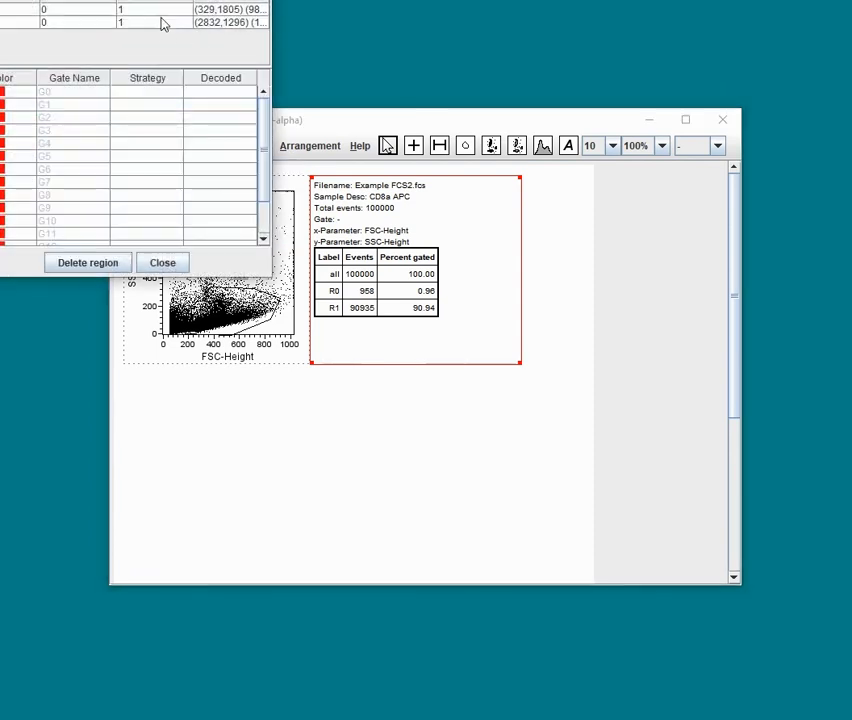
pyautogui.moveTo(170, 10); pyautogui.dragTo(430, 416)
pyautogui.doubleClick(285, 452)
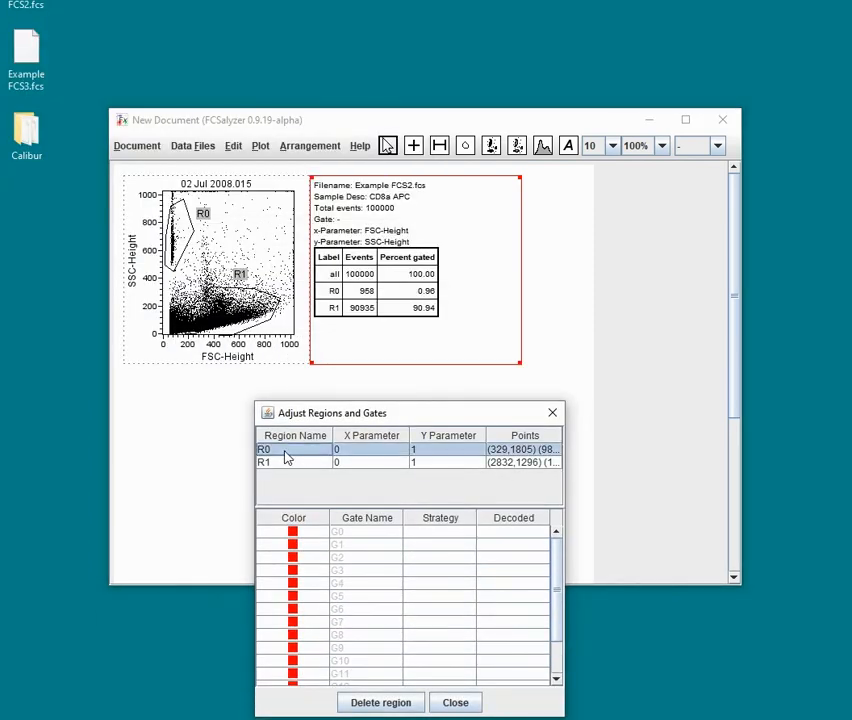
pyautogui.write('beads')
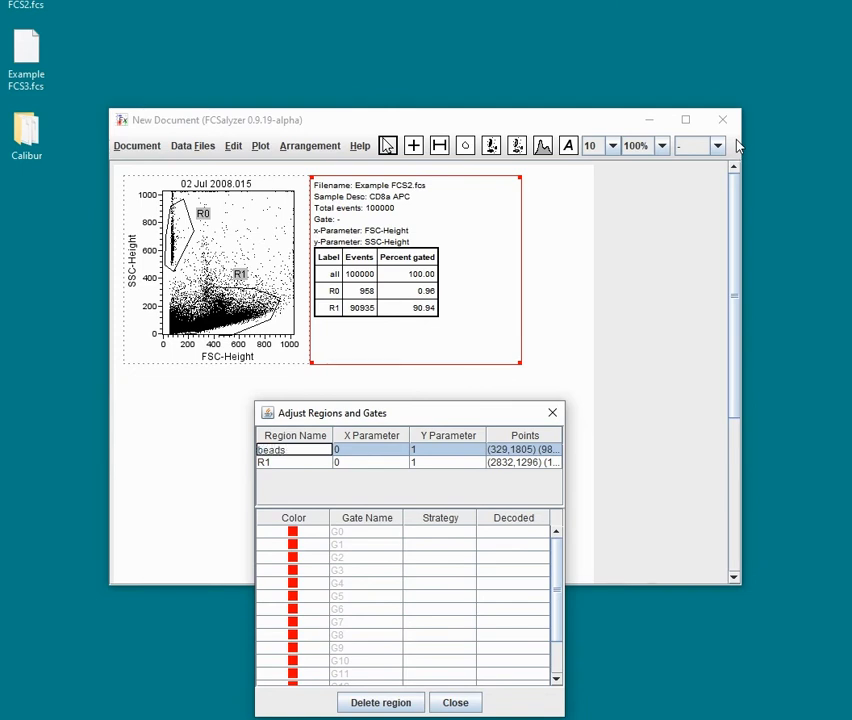
# Step: Rename region R1 as lymphocytes and close the regions editor
pyautogui.doubleClick(295, 464)
pyautogui.moveTo(293, 463); pyautogui.dragTo(245, 462)
pyautogui.write('ly')
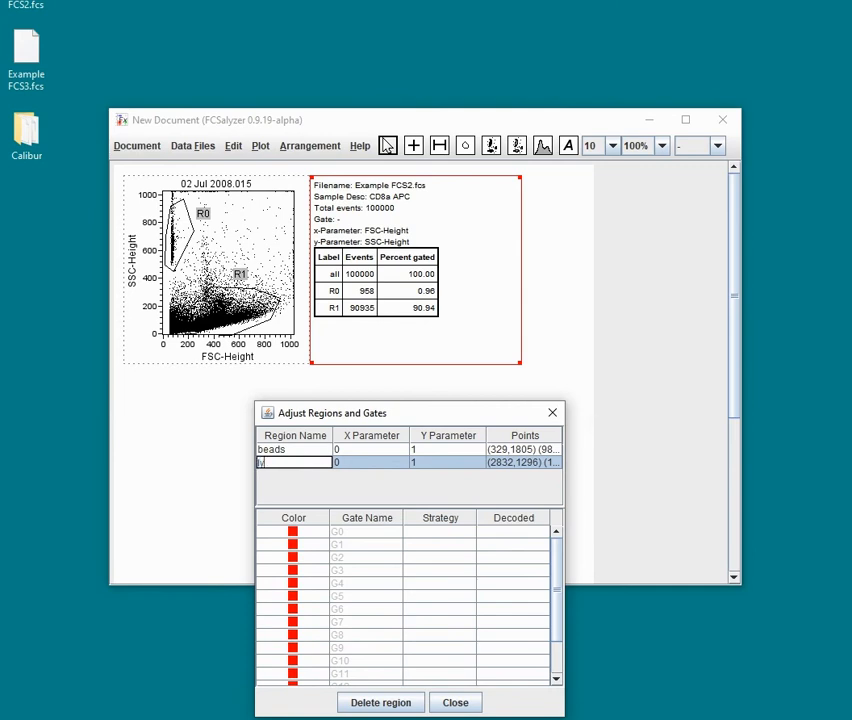
pyautogui.write('mphocytes')
pyautogui.press('Return')
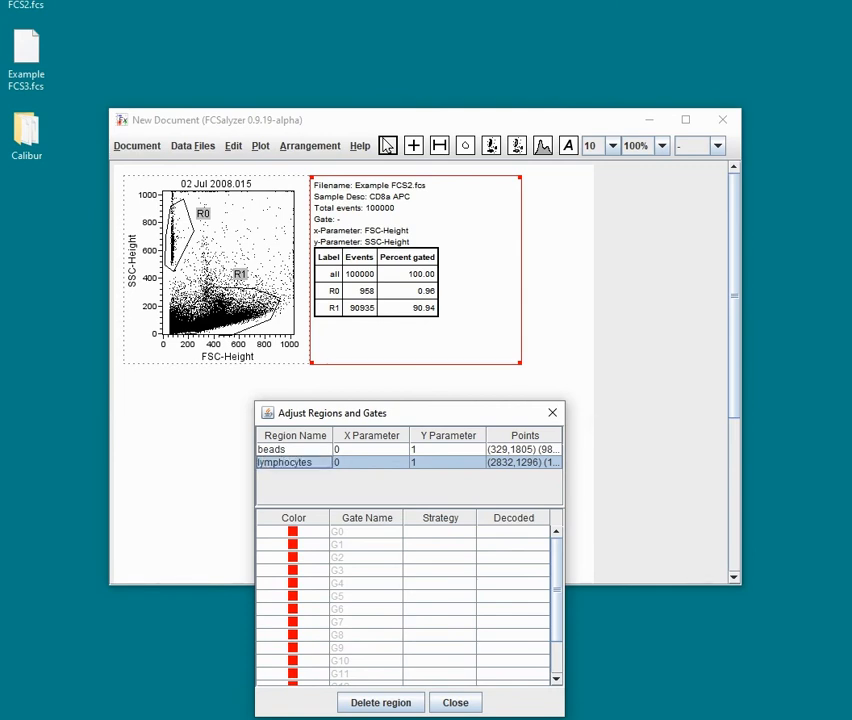
pyautogui.click(456, 702)
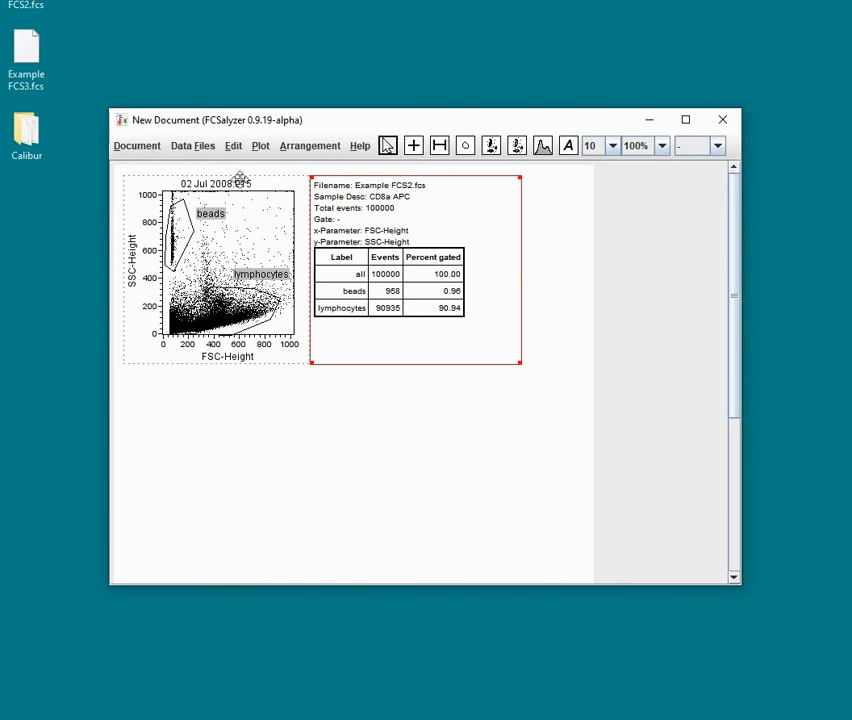
# Step: Reopen the regions and gates editor and set gate G0's strategy to beads or lymphocytes
pyautogui.click(190, 150)
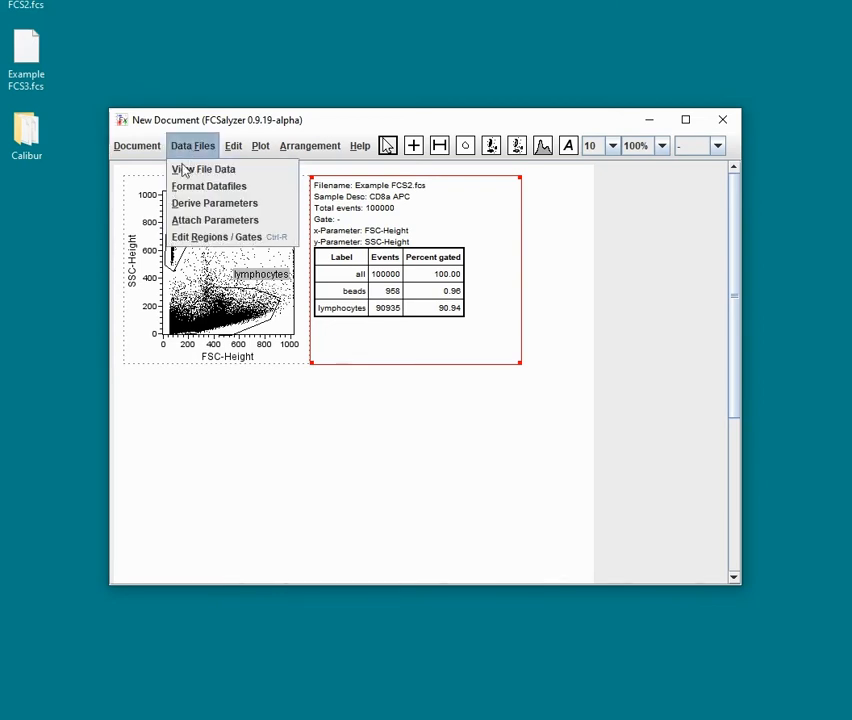
pyautogui.click(197, 238)
pyautogui.moveTo(394, 167); pyautogui.dragTo(700, 249)
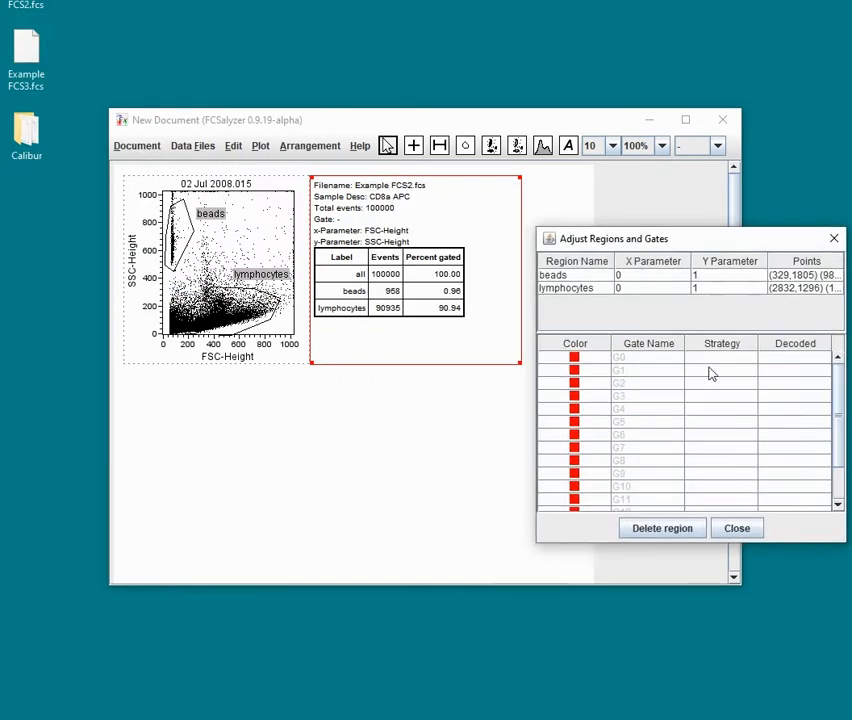
pyautogui.doubleClick(710, 358)
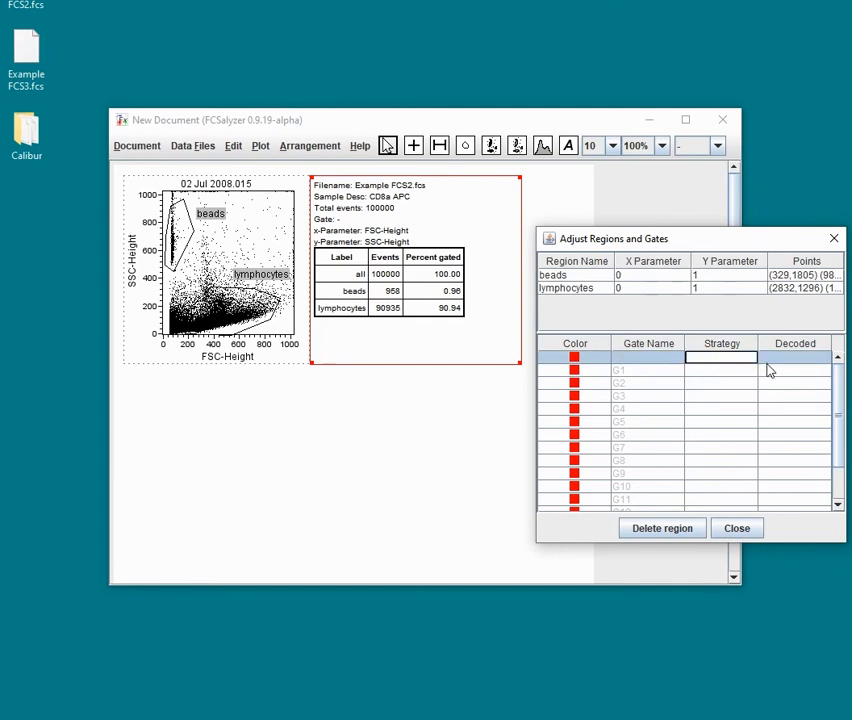
pyautogui.write('beads')
pyautogui.press('BackSpace')
pyautogui.write('cytes')
pyautogui.press('Return')
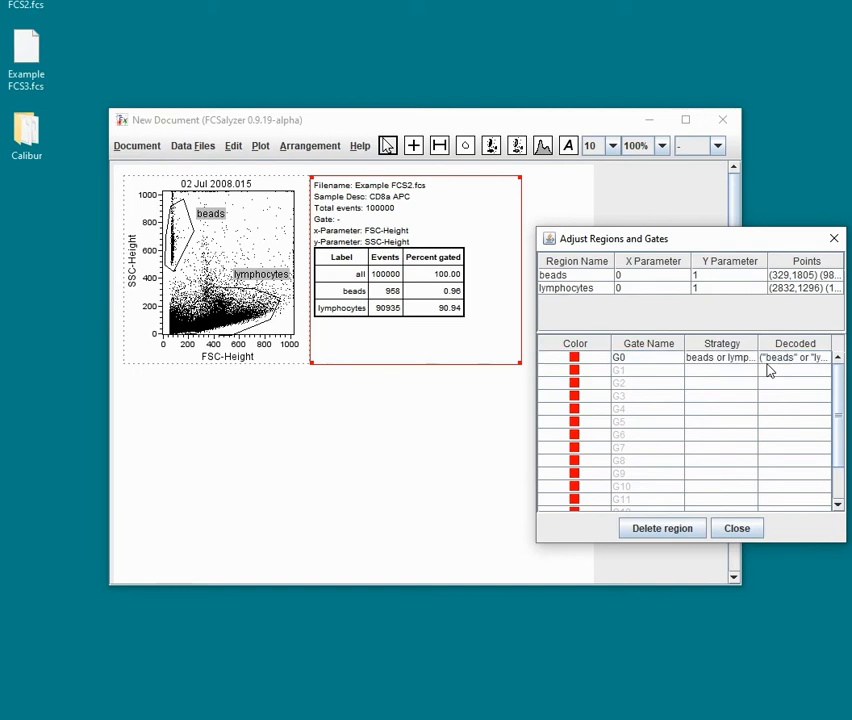
# Step: Add gate statistics to the dot plot's statistics table
pyautogui.click(736, 529)
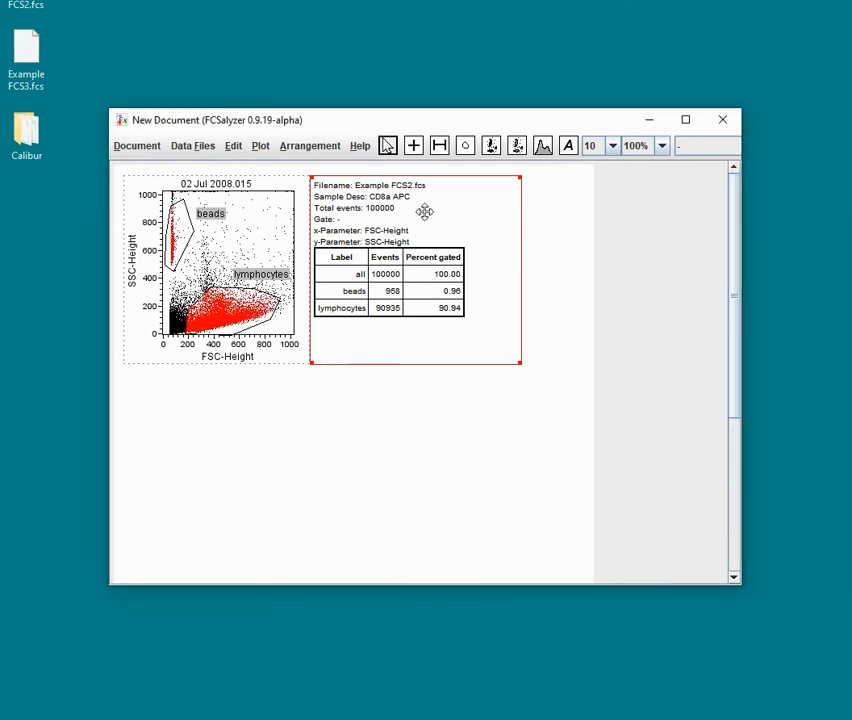
pyautogui.click(262, 147)
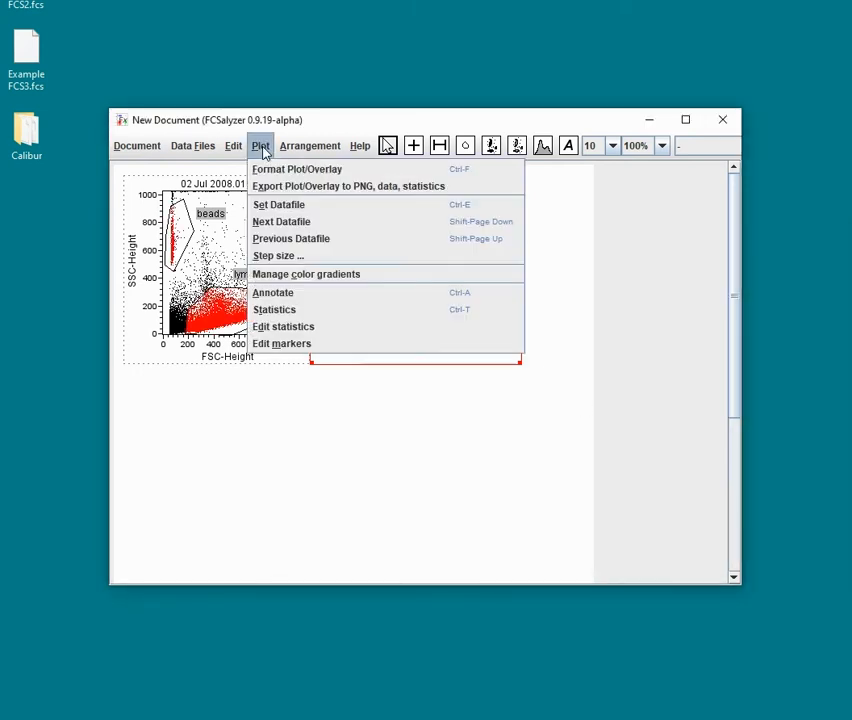
pyautogui.click(283, 327)
pyautogui.click(18, 199)
pyautogui.click(168, 305)
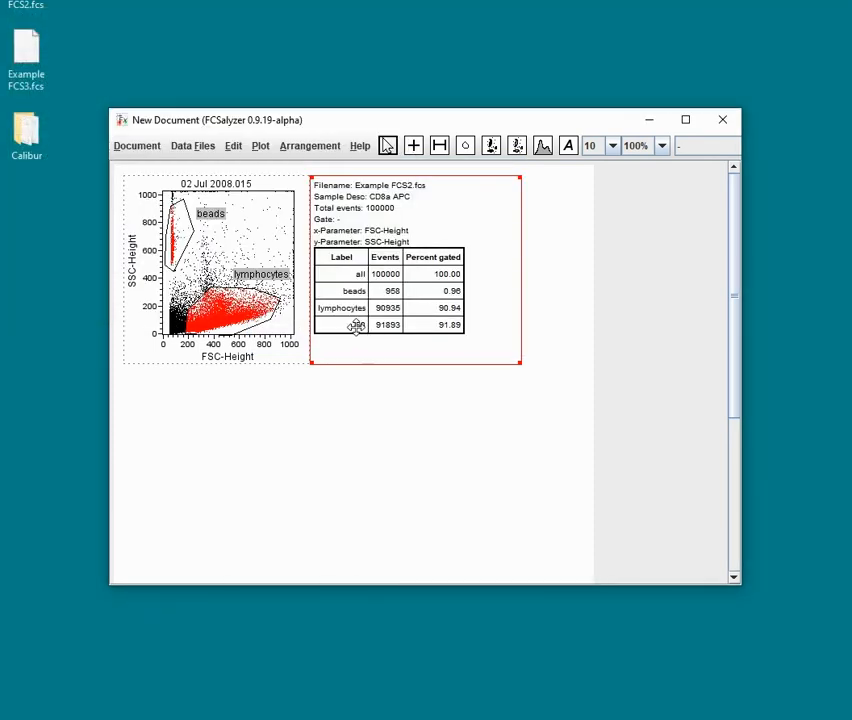
# Step: Rename gate G0 as B or L in the regions and gates editor and close it
pyautogui.click(188, 147)
pyautogui.click(231, 240)
pyautogui.click(122, 156)
pyautogui.click(122, 156)
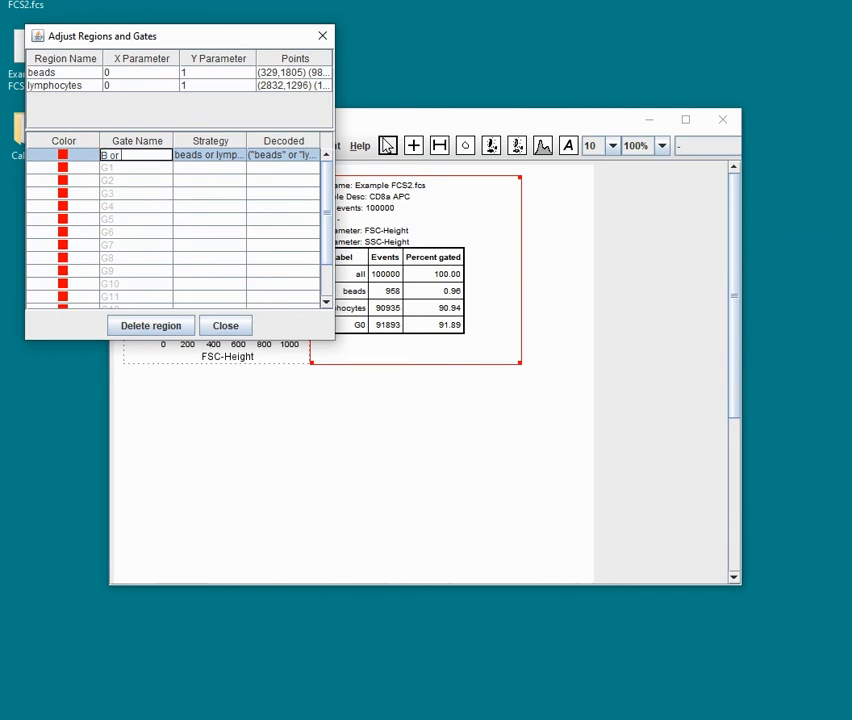
pyautogui.write('B or L')
pyautogui.press('Return')
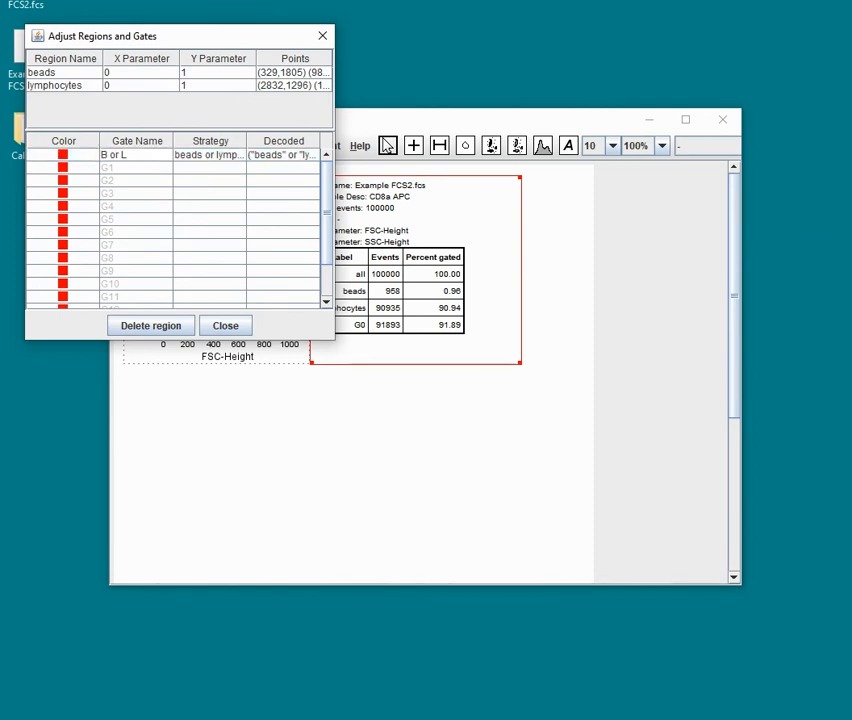
pyautogui.click(203, 327)
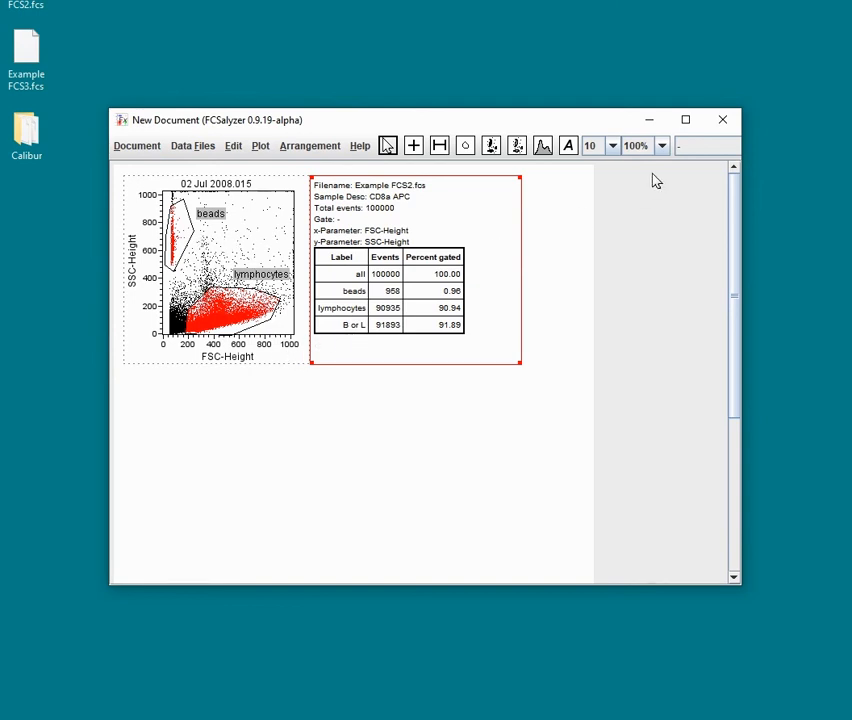
# Step: Try to apply the B or L gate to the statistics table
pyautogui.click(697, 148)
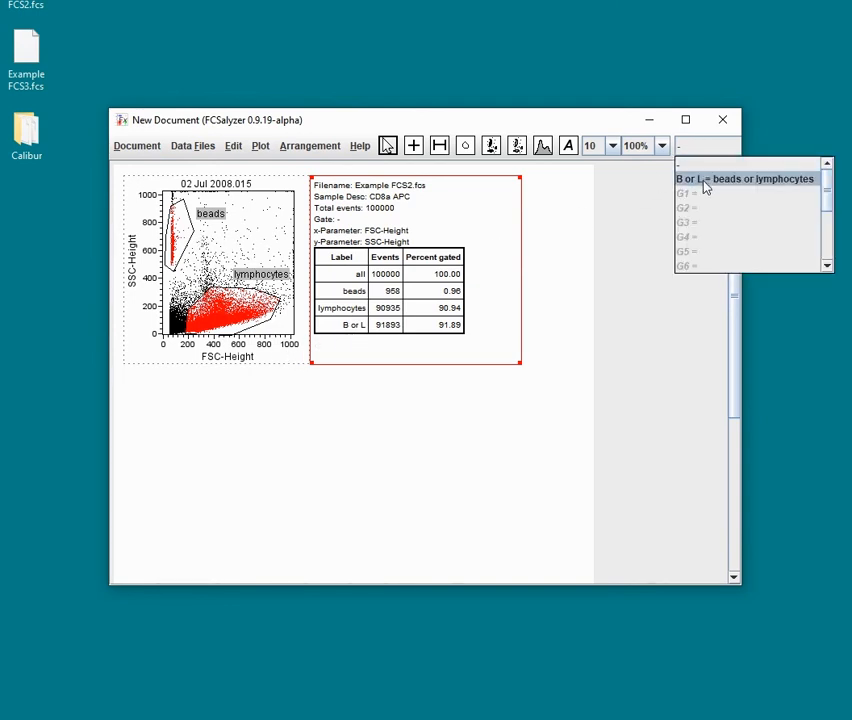
pyautogui.click(704, 185)
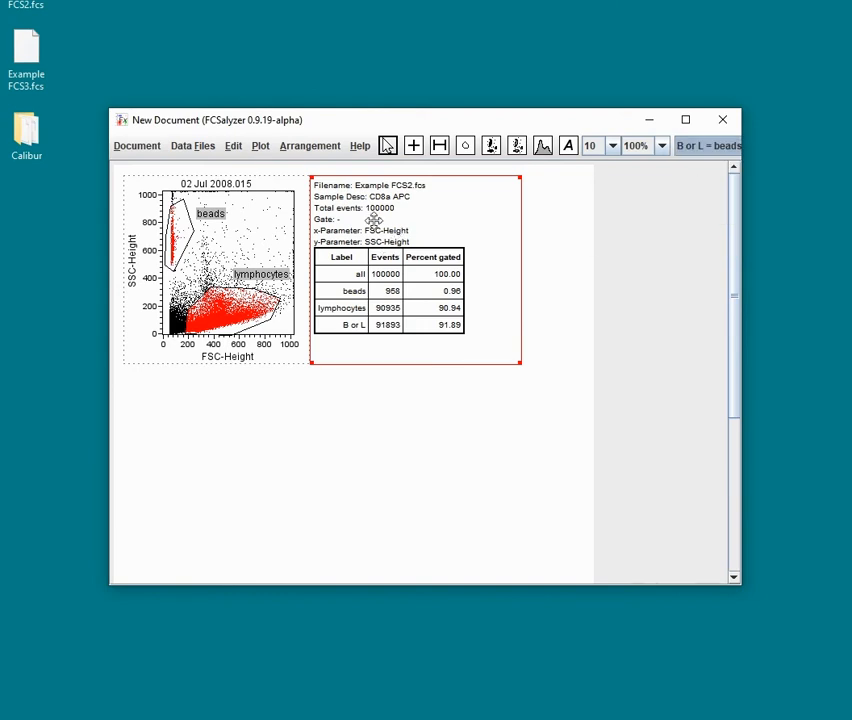
# Step: Gate the dot plot on B or L, then set its gate back to none
pyautogui.click(279, 223)
pyautogui.click(697, 150)
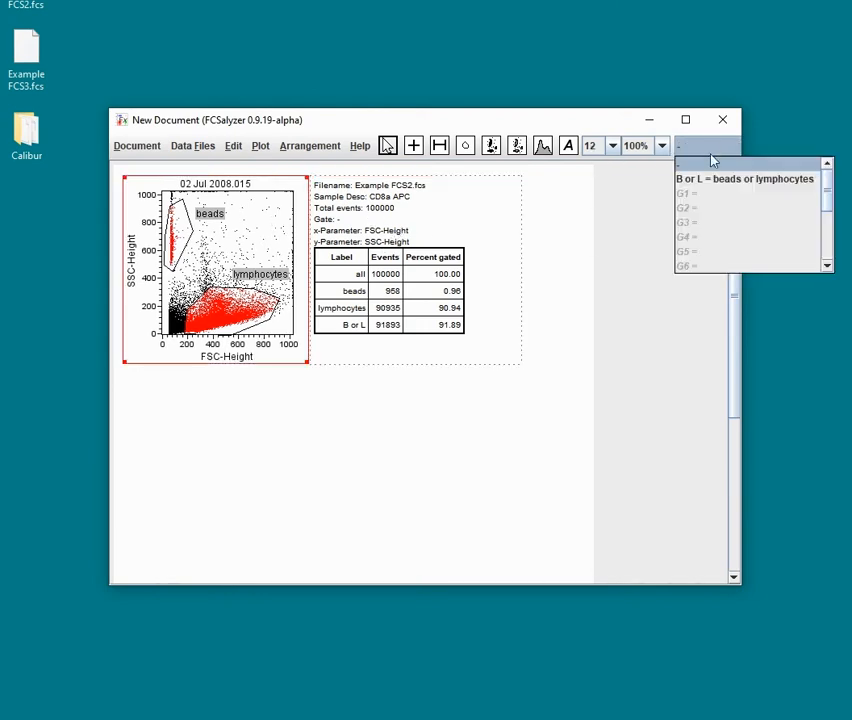
pyautogui.click(713, 179)
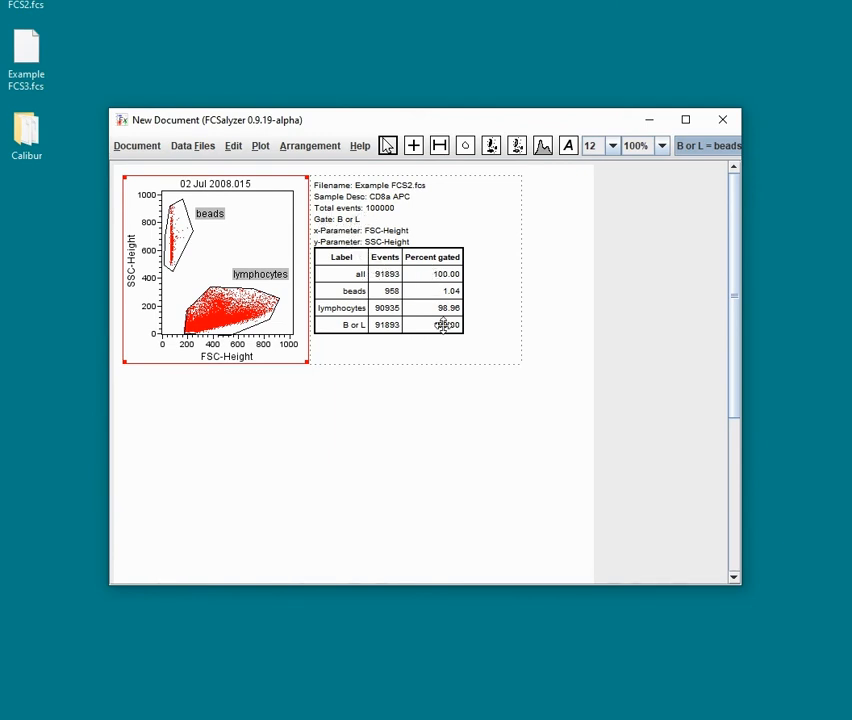
pyautogui.click(697, 147)
pyautogui.click(698, 168)
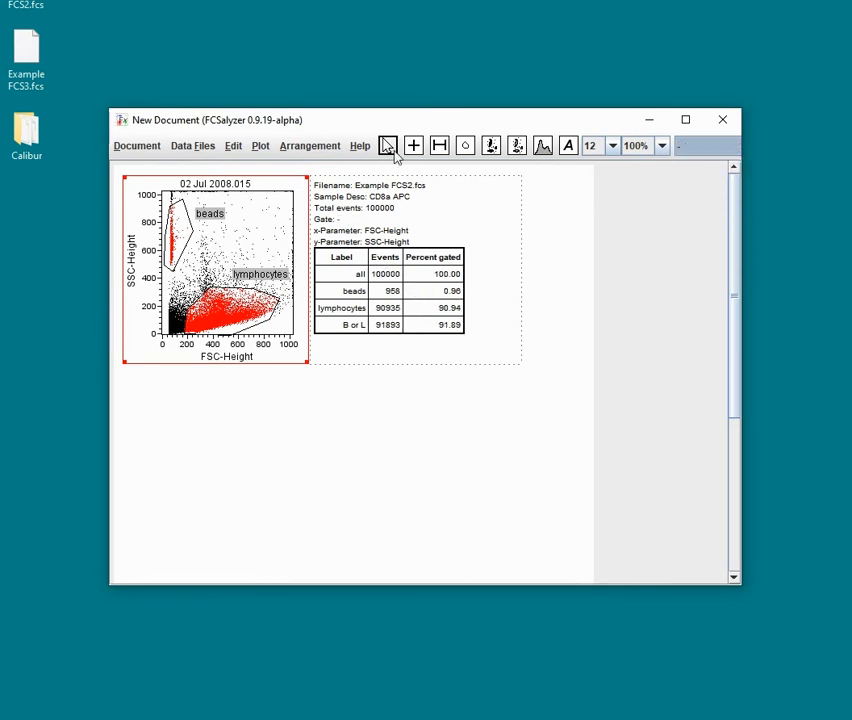
# Step: Draw a histogram of Example FCS2.fcs below the dot plot
pyautogui.click(557, 238)
pyautogui.click(545, 149)
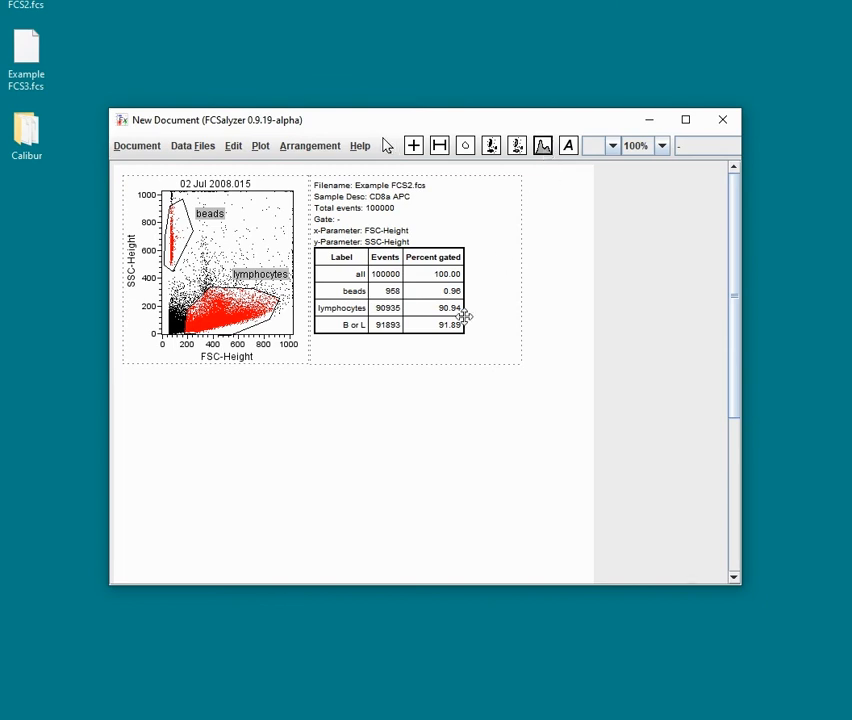
pyautogui.moveTo(127, 378); pyautogui.dragTo(388, 512)
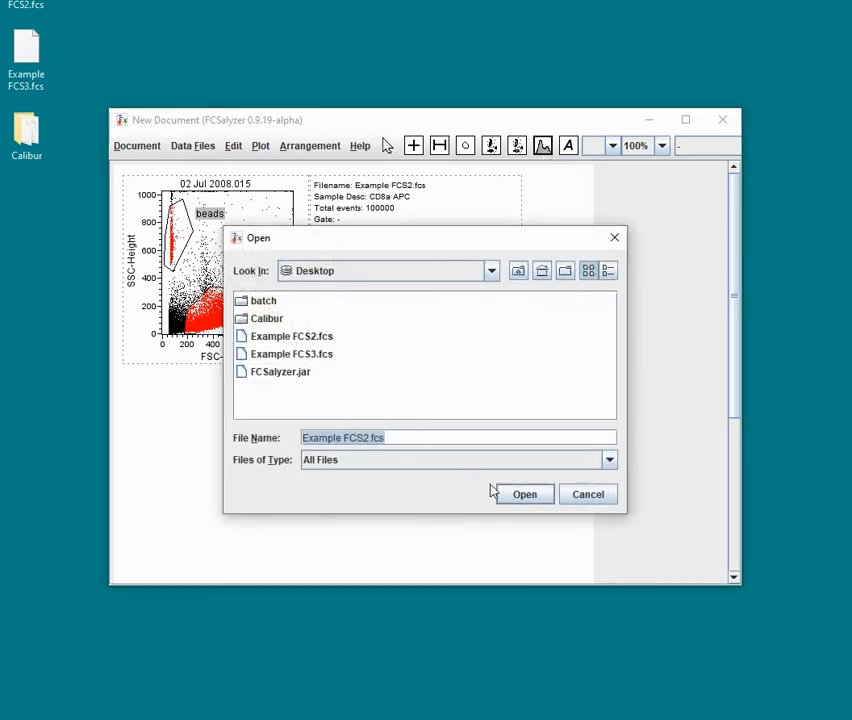
pyautogui.click(515, 494)
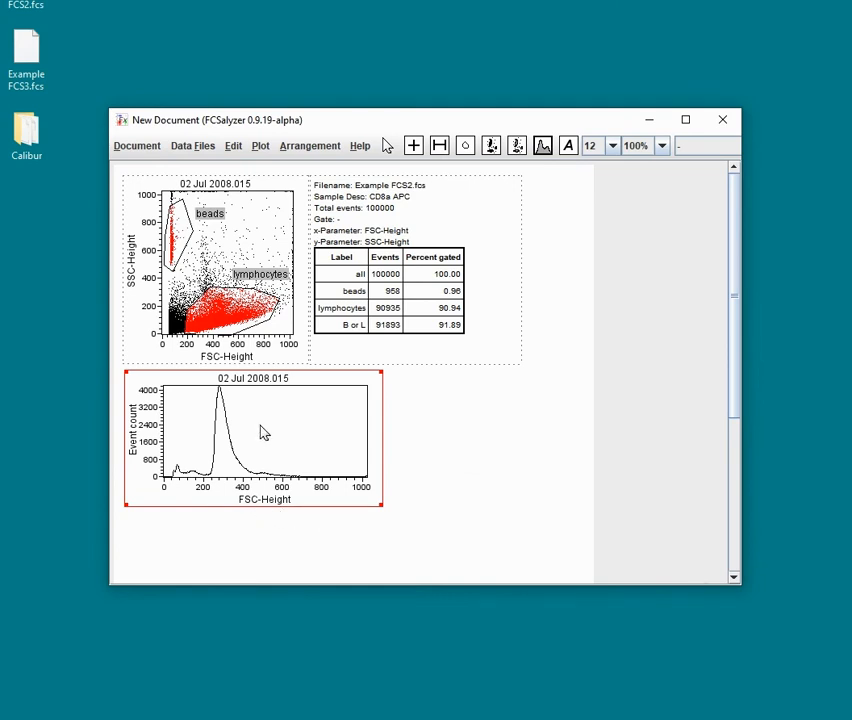
# Step: Draw a marker spanning about 200 to 470 FSC-Height on the histogram and add a statistics table beside it
pyautogui.click(439, 146)
pyautogui.moveTo(205, 440); pyautogui.dragTo(257, 445)
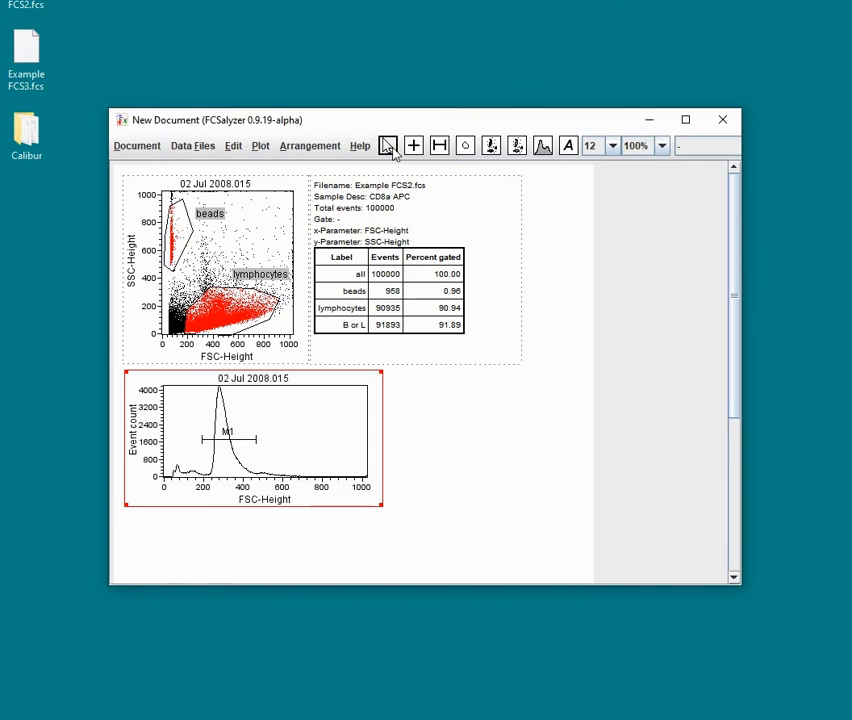
pyautogui.click(260, 146)
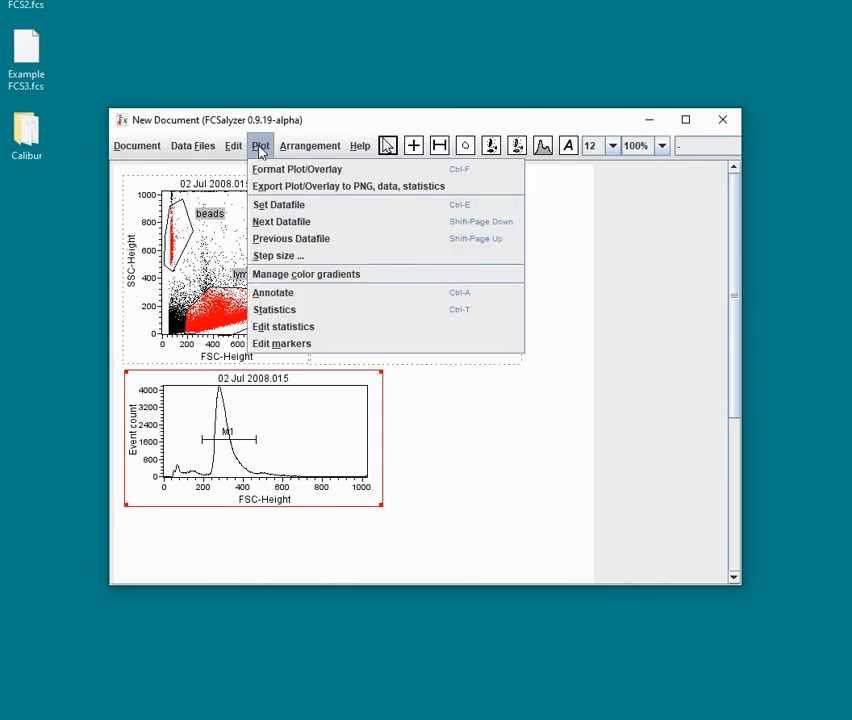
pyautogui.click(294, 309)
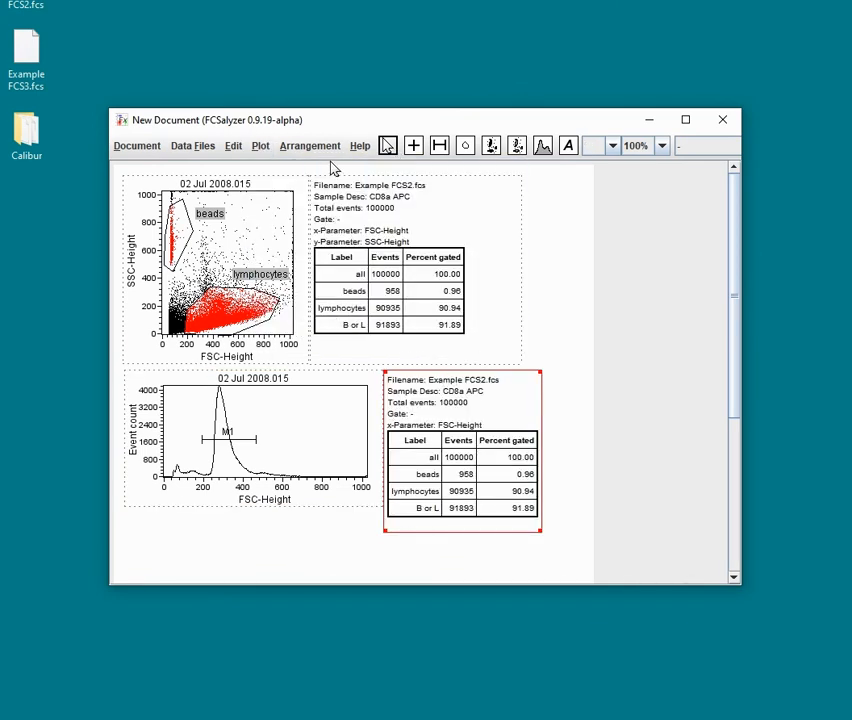
# Step: Edit the histogram's statistics to show marker statistics instead of region and gate statistics
pyautogui.click(260, 146)
pyautogui.click(303, 332)
pyautogui.click(112, 221)
pyautogui.click(112, 240)
pyautogui.click(101, 204)
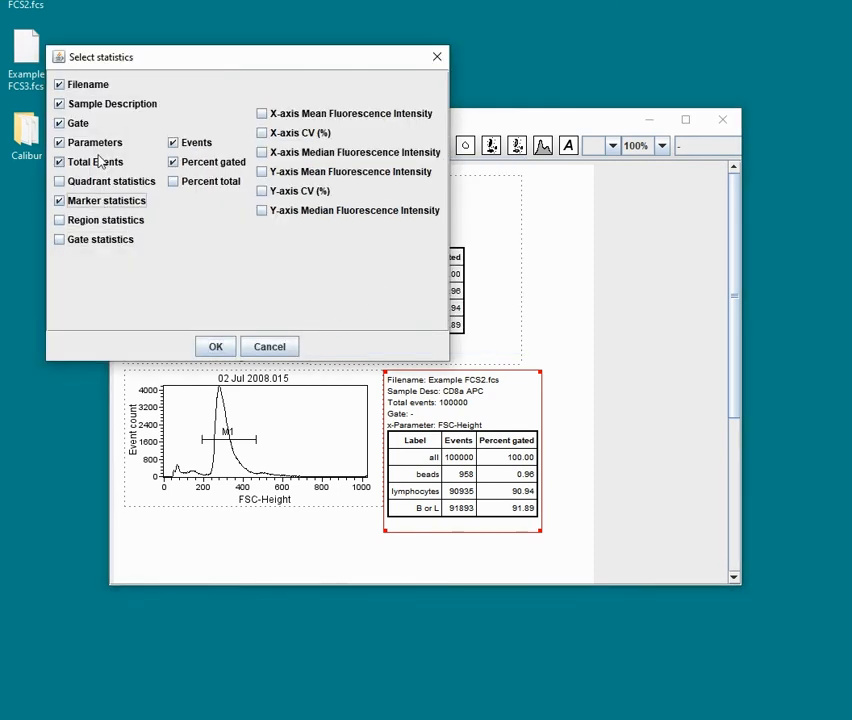
pyautogui.click(222, 348)
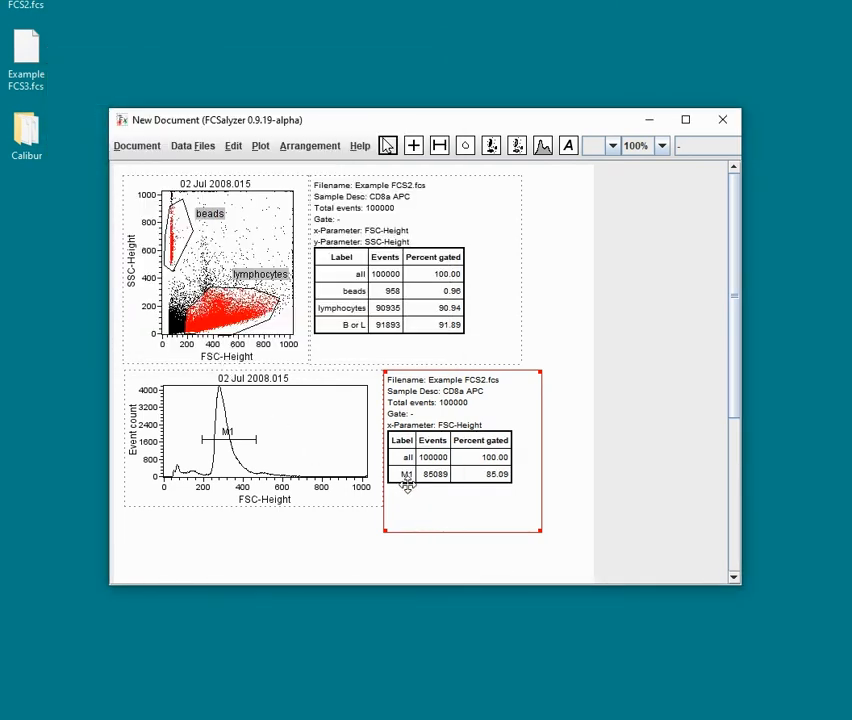
# Step: Reposition the marker to span about 150 to 410 FSC-Height
pyautogui.moveTo(237, 448); pyautogui.dragTo(318, 445)
pyautogui.moveTo(308, 440); pyautogui.dragTo(243, 440)
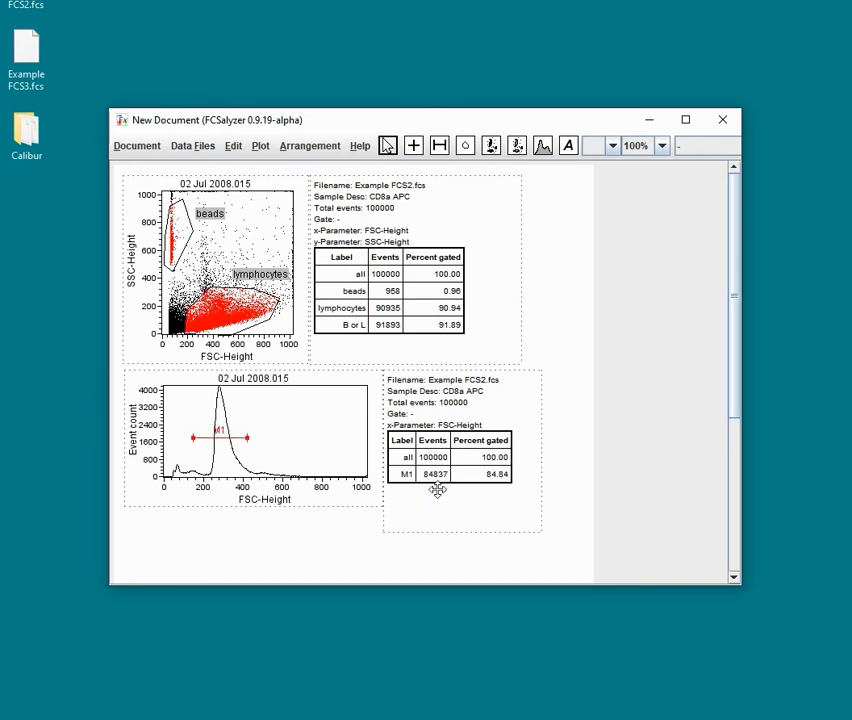
# Step: Open the histogram's marker editor and rename marker M1 as marker
pyautogui.click(262, 147)
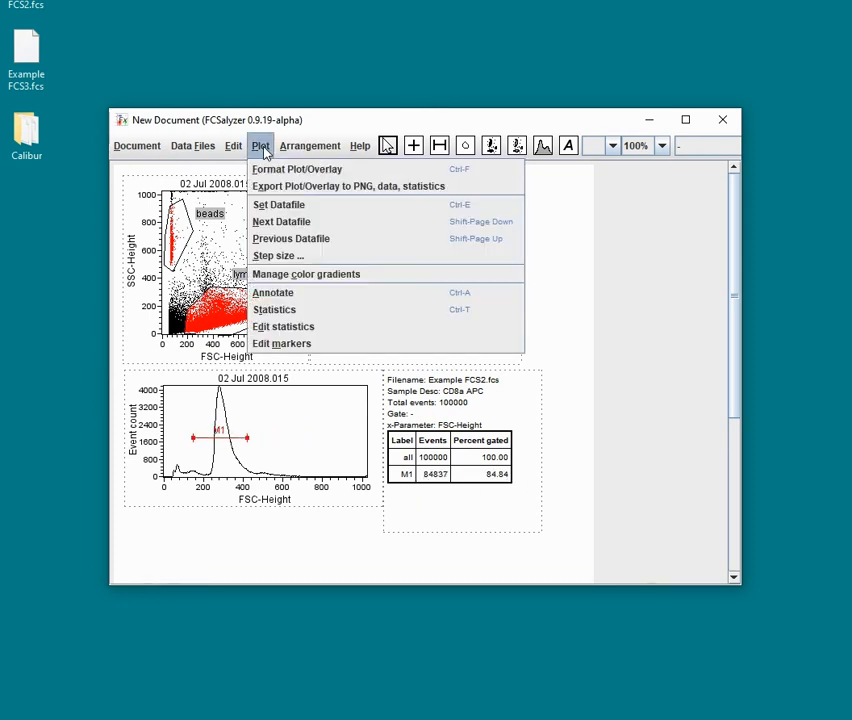
pyautogui.click(309, 334)
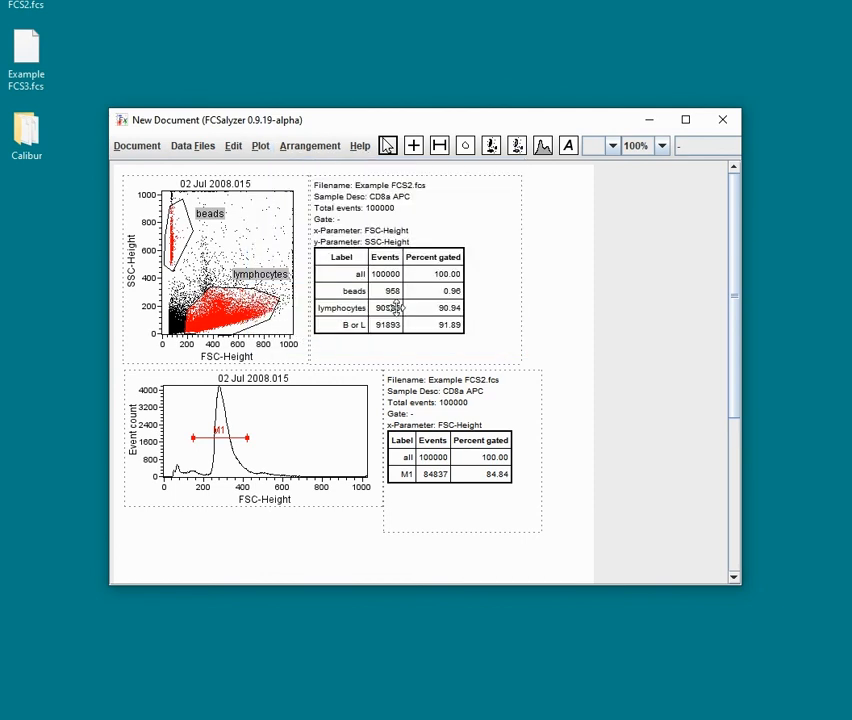
pyautogui.click(274, 420)
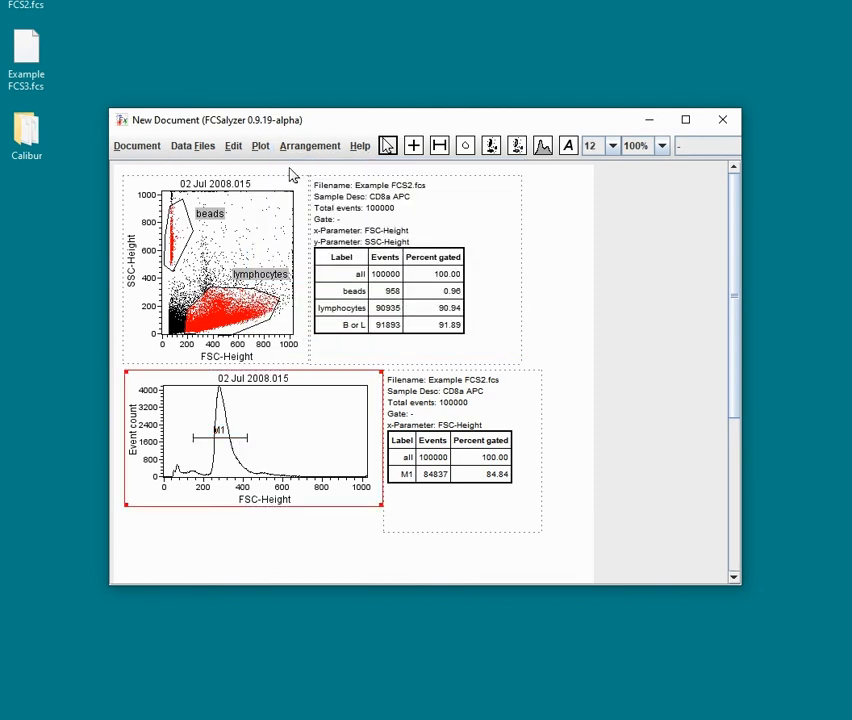
pyautogui.click(263, 147)
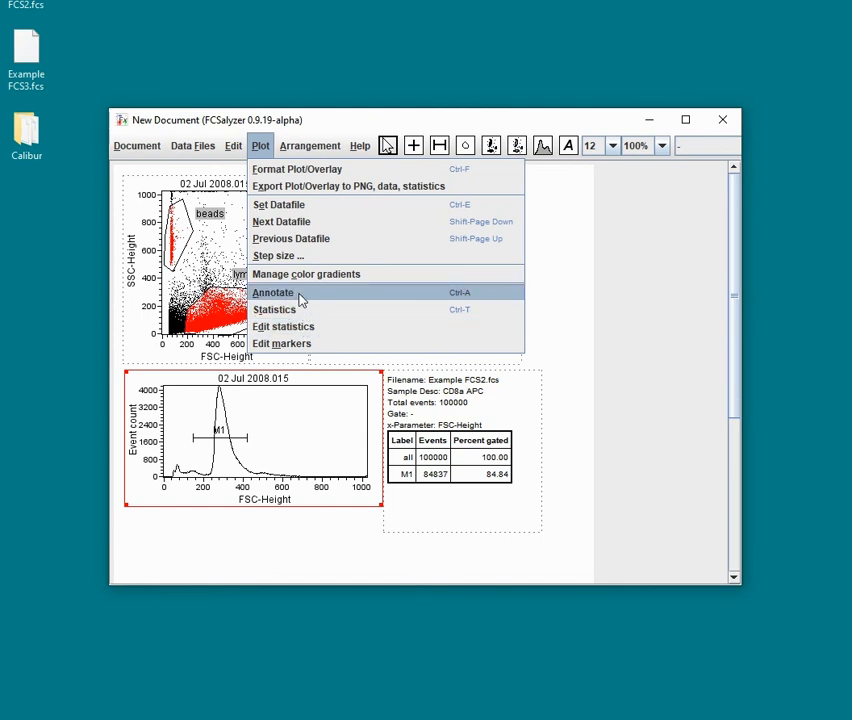
pyautogui.click(300, 343)
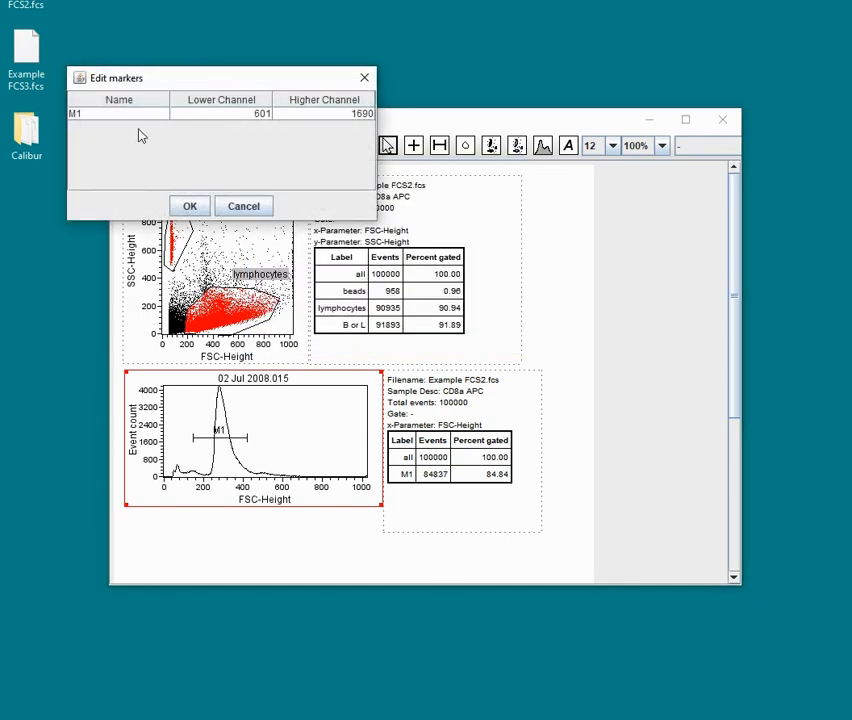
pyautogui.click(105, 115)
pyautogui.click(105, 116)
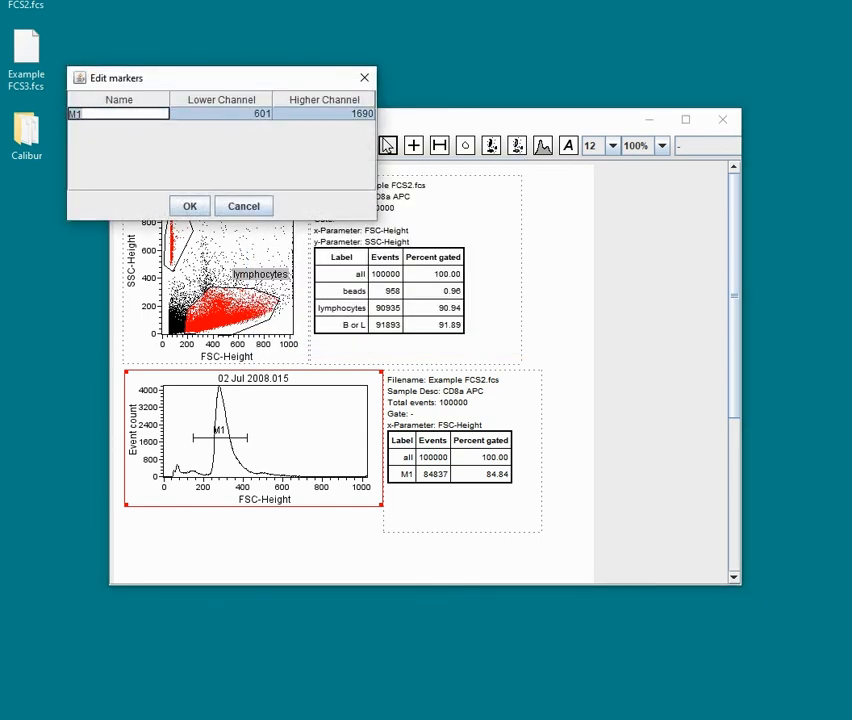
pyautogui.press('Return')
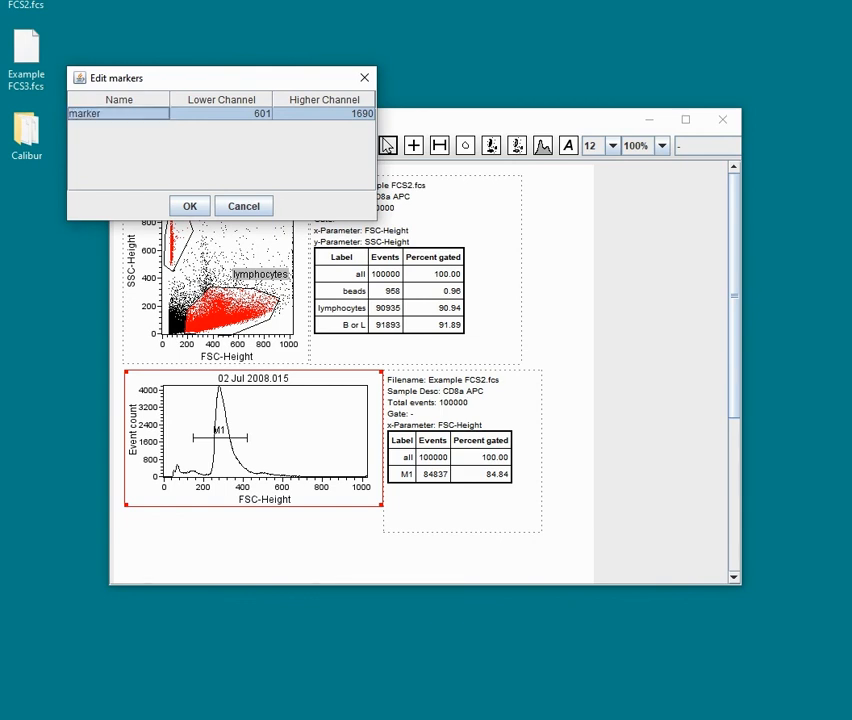
# Step: Set the marker's lower channel to 400 and apply the marker changes
pyautogui.doubleClick(251, 116)
pyautogui.press('BackSpace')
pyautogui.press('BackSpace')
pyautogui.press('BackSpace')
pyautogui.write('4')
pyautogui.press('Return')
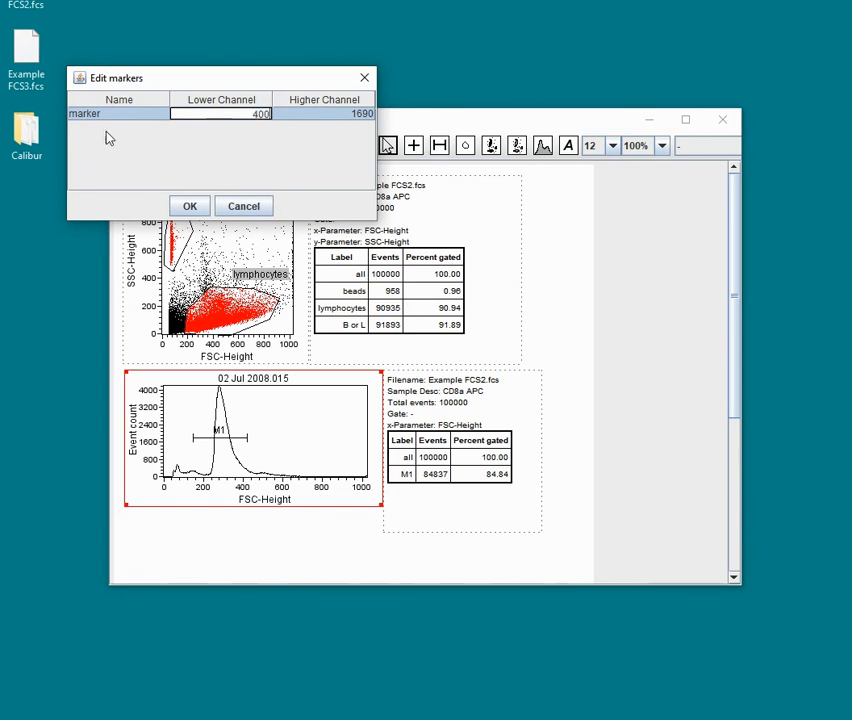
pyautogui.click(192, 210)
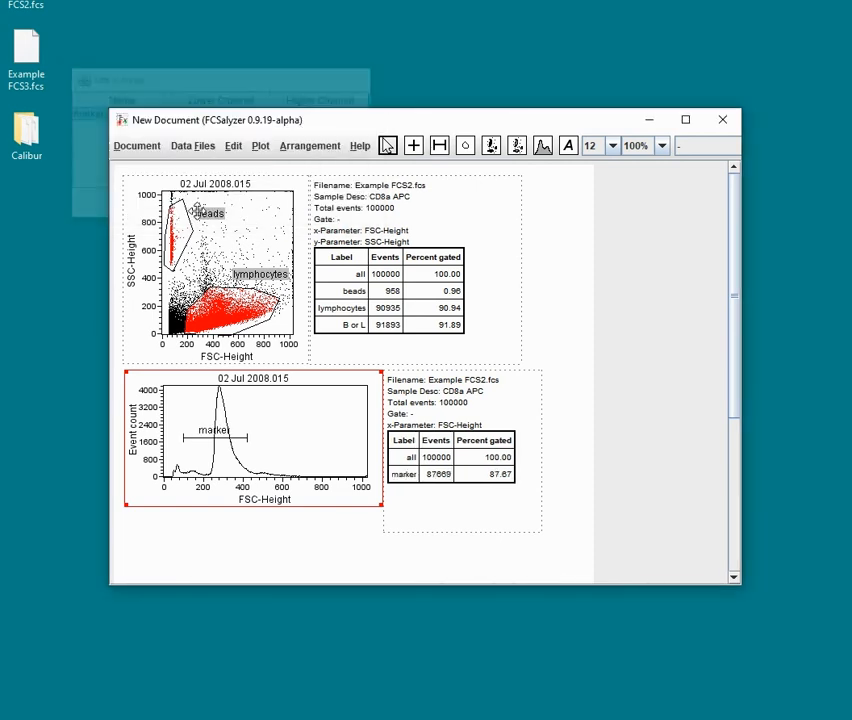
# Step: Change the histogram's x-axis parameter to CD8a APC 1/100
pyautogui.click(257, 502)
pyautogui.click(233, 530)
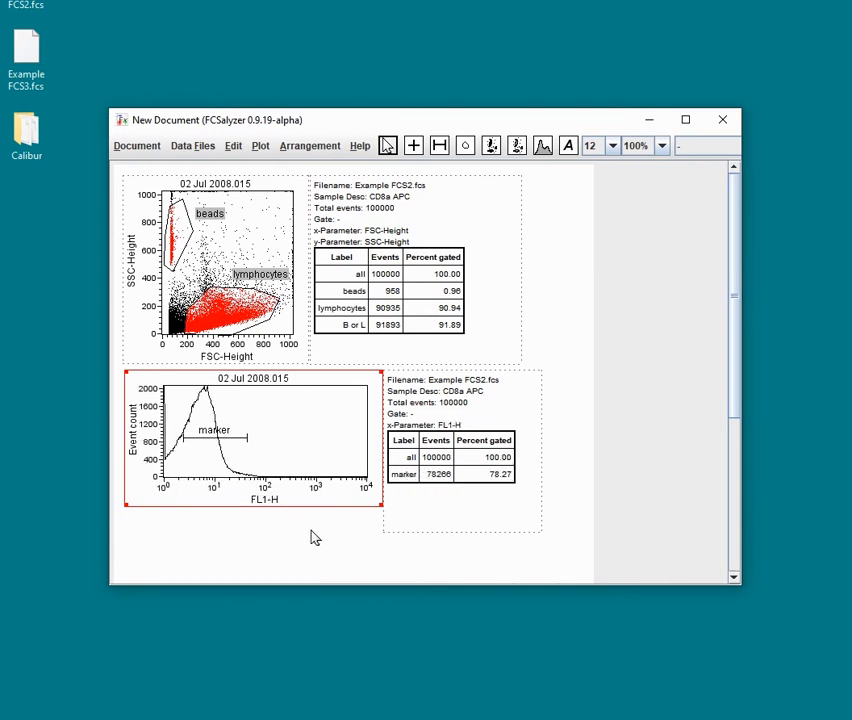
pyautogui.moveTo(271, 500); pyautogui.dragTo(271, 501)
pyautogui.click(271, 500)
pyautogui.click(269, 574)
pyautogui.click(270, 501)
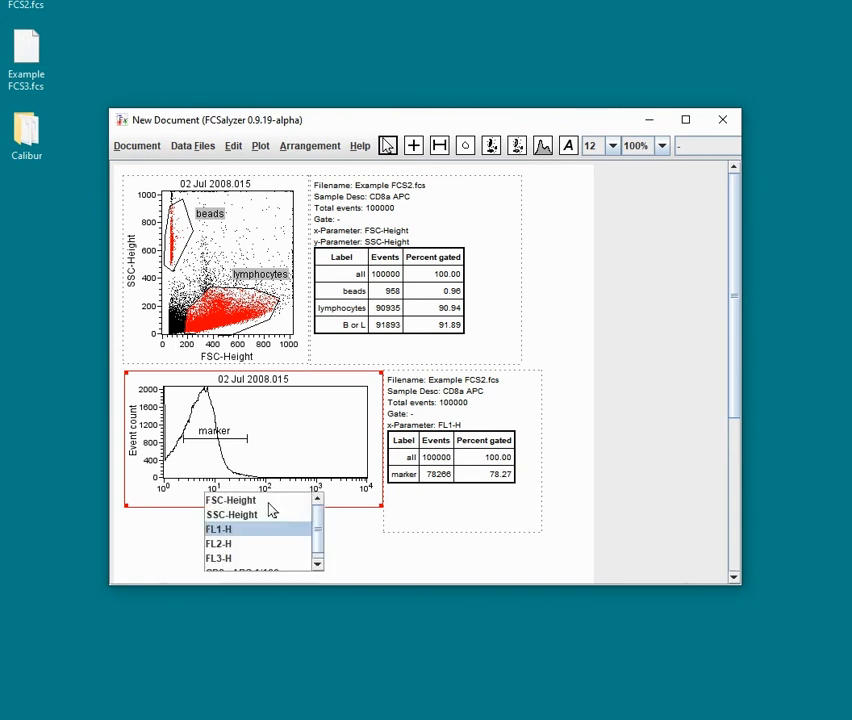
pyautogui.scroll(-1, 316, 535)
pyautogui.click(253, 570)
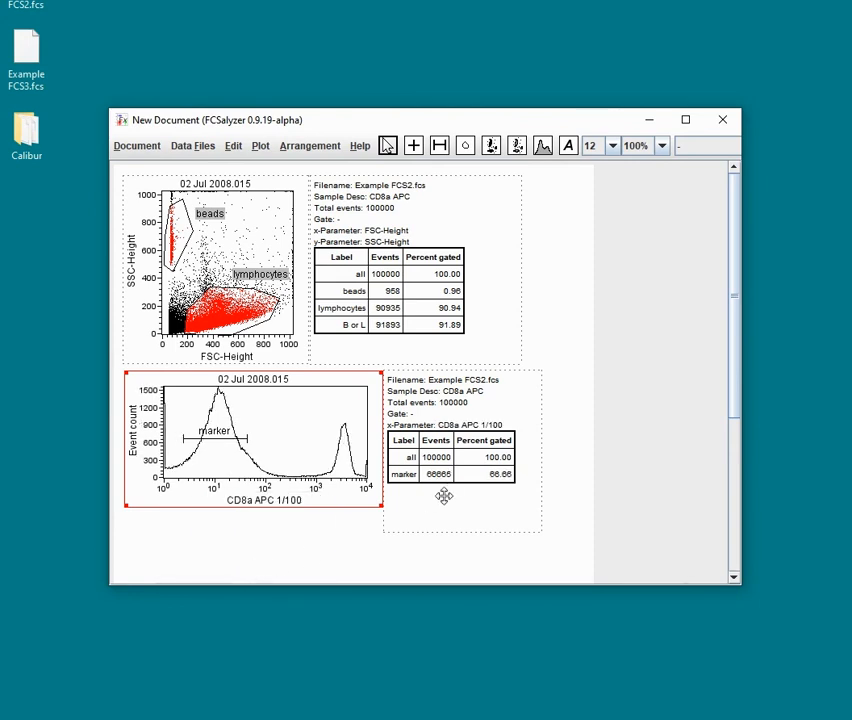